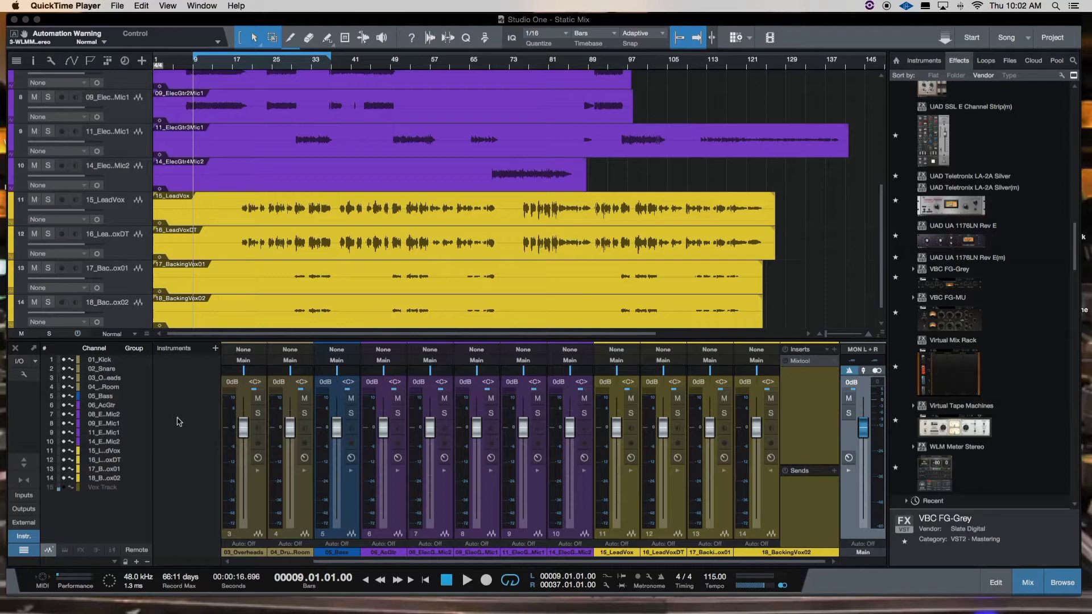
- Select all mixer channels from 01_Kick to 18_BackingVox02, and play the loop from bar 9 to audition the full mix
click(320, 562)
drag(320, 563, 222, 562)
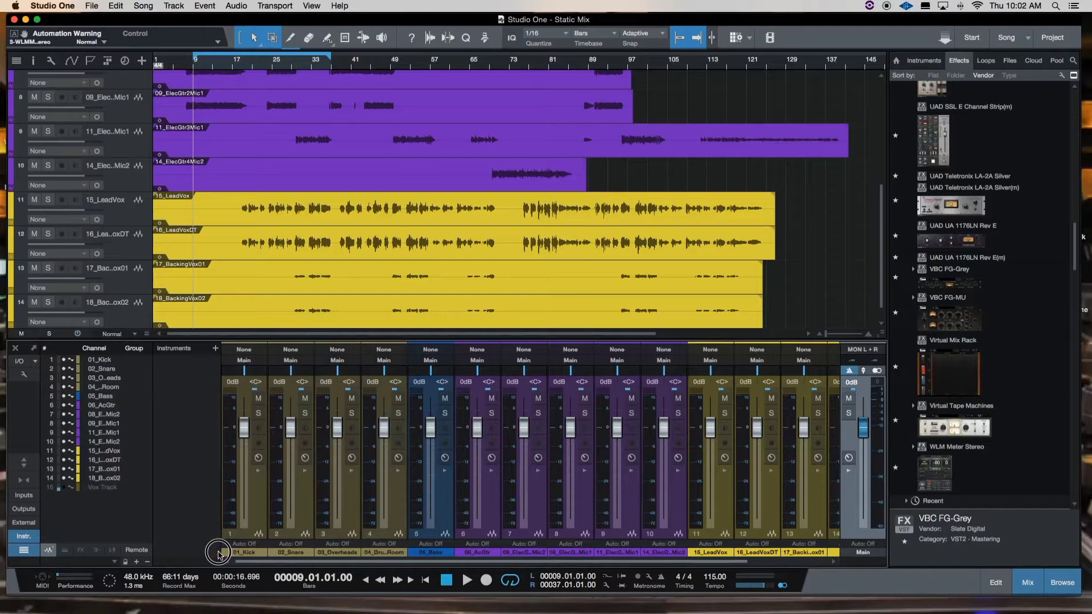
click(254, 504)
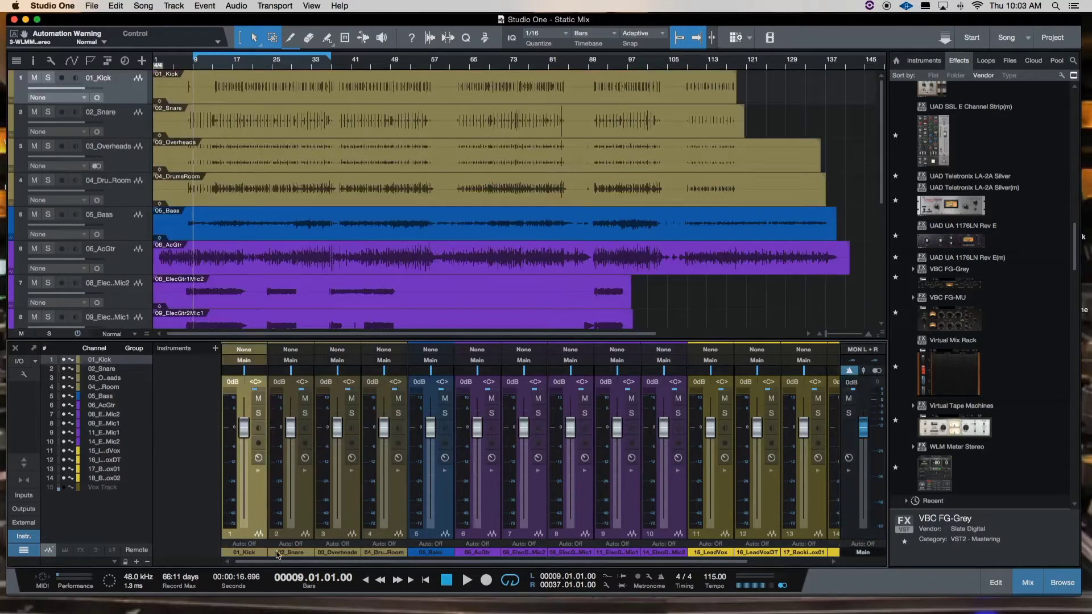
drag(280, 563, 368, 569)
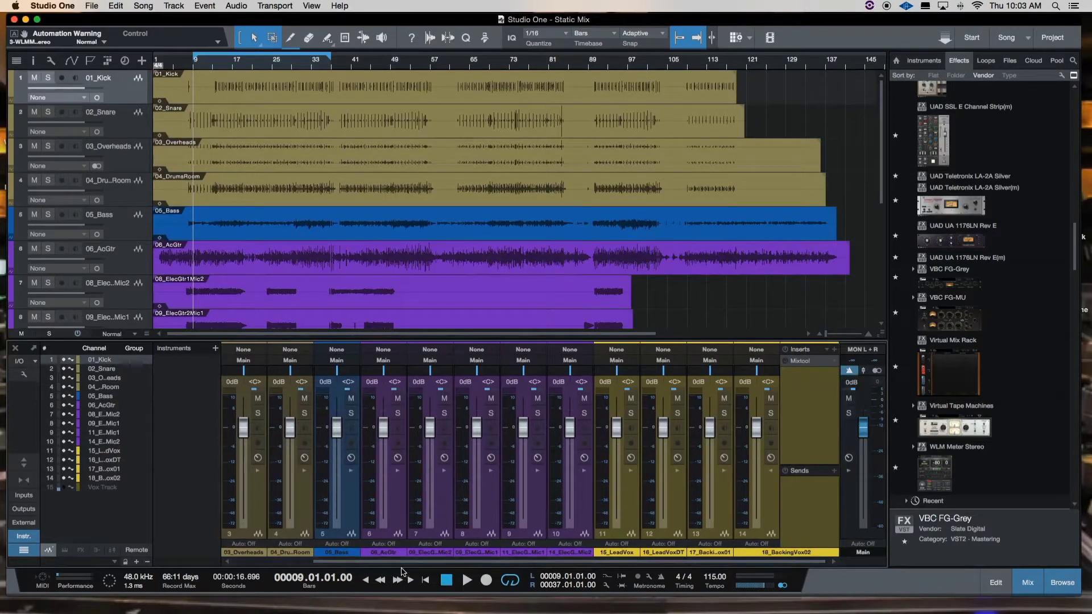
click(772, 493)
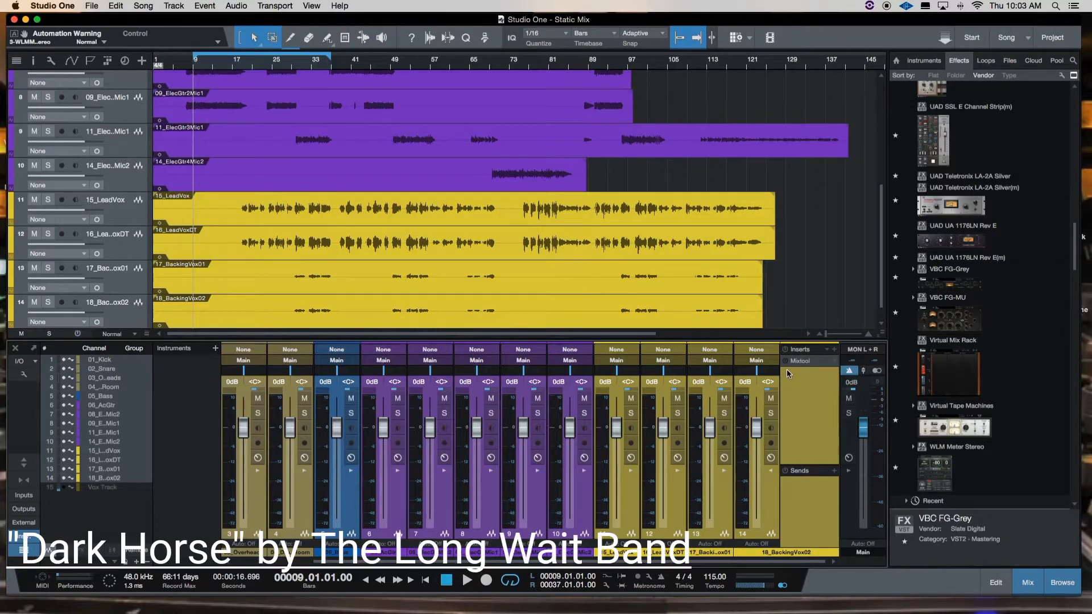
key(space)
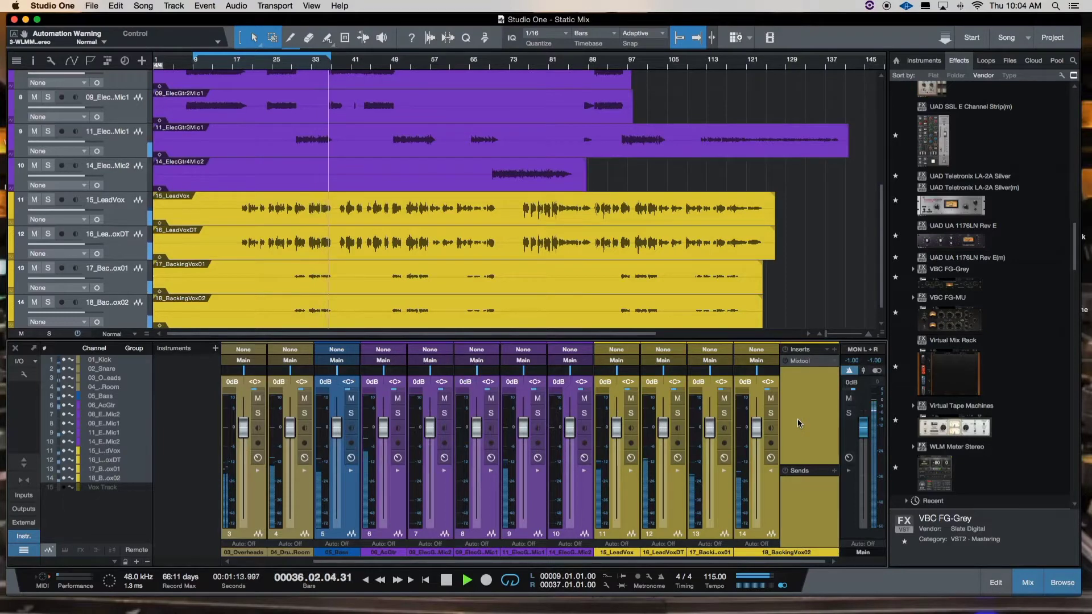
key(space)
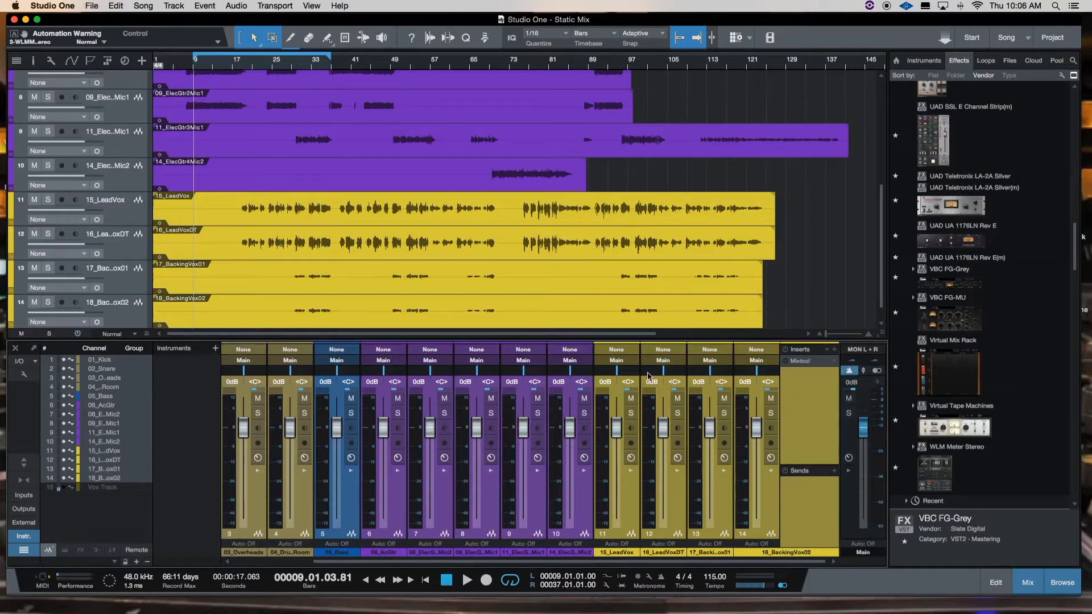
- Look through the song's tracks from the drums and bass to the guitars and vocals
scroll(447, 284, up, 1)
scroll(446, 282, up, 5)
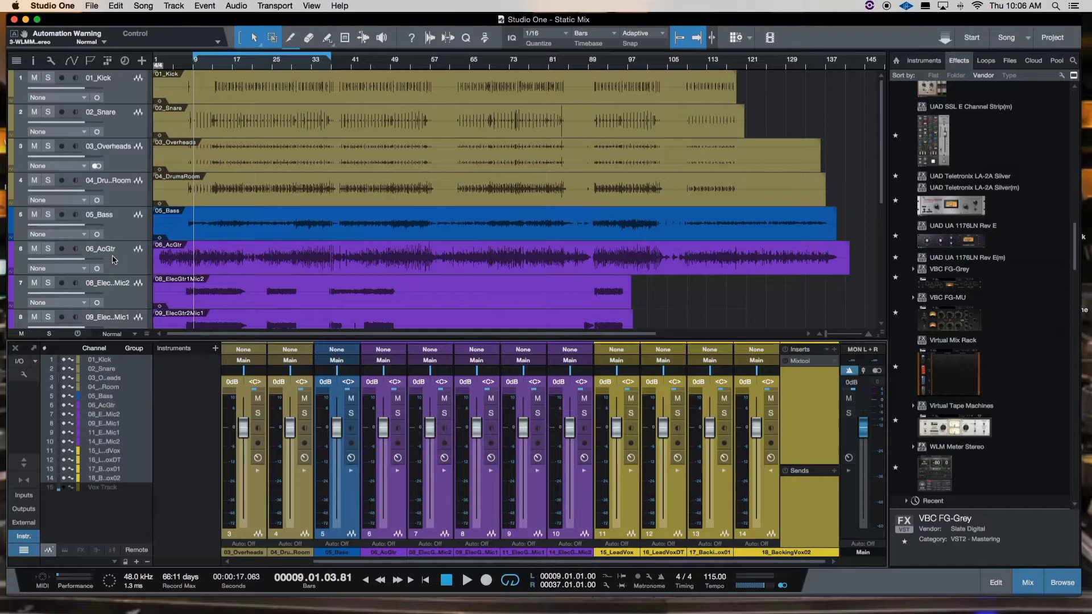
scroll(114, 260, down, 2)
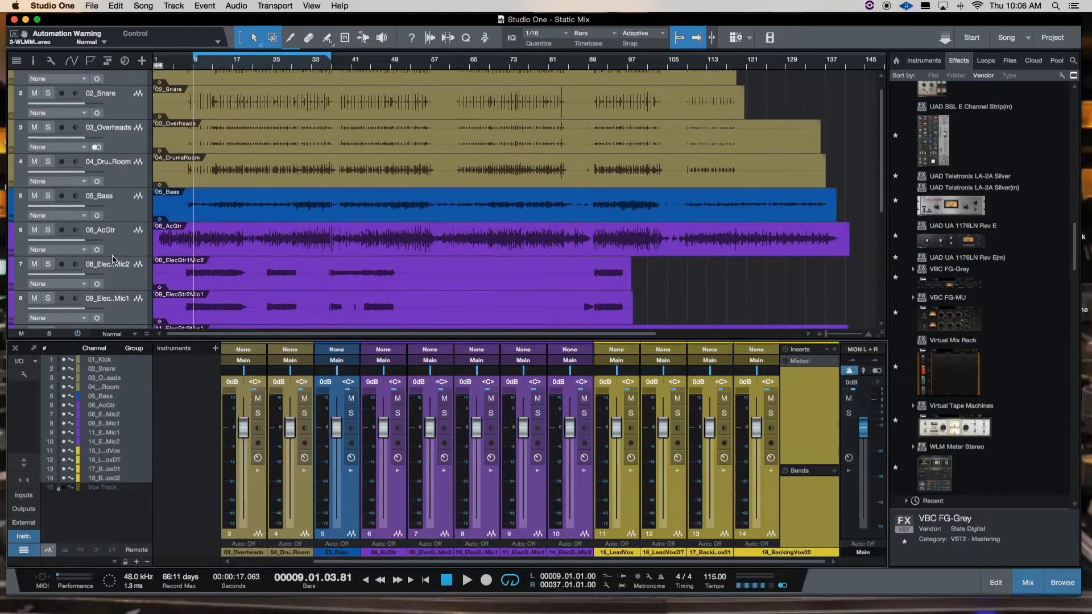
scroll(114, 260, down, 1)
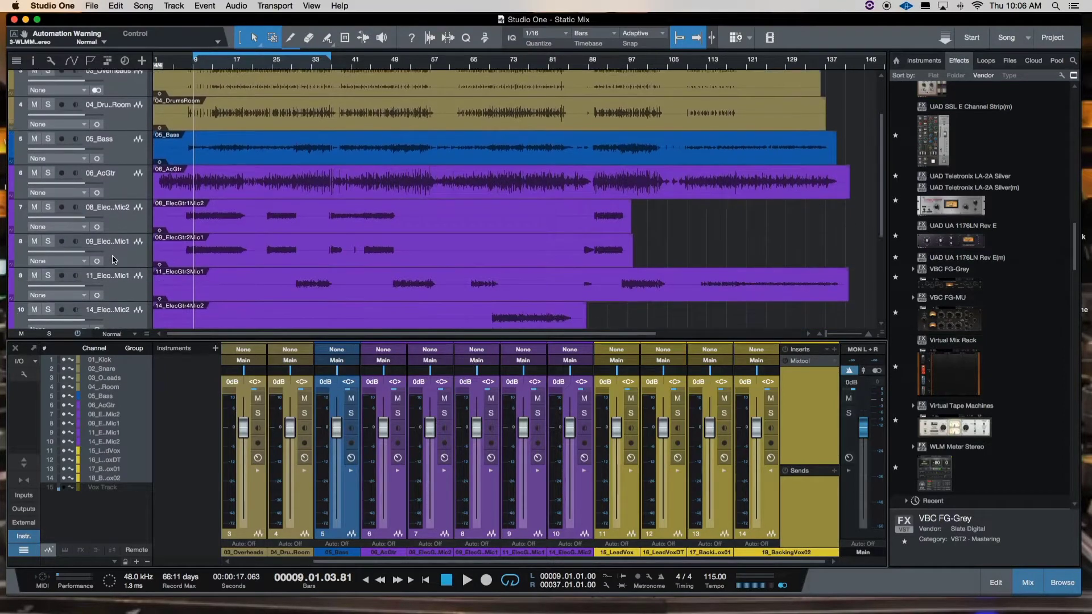
scroll(114, 260, down, 3)
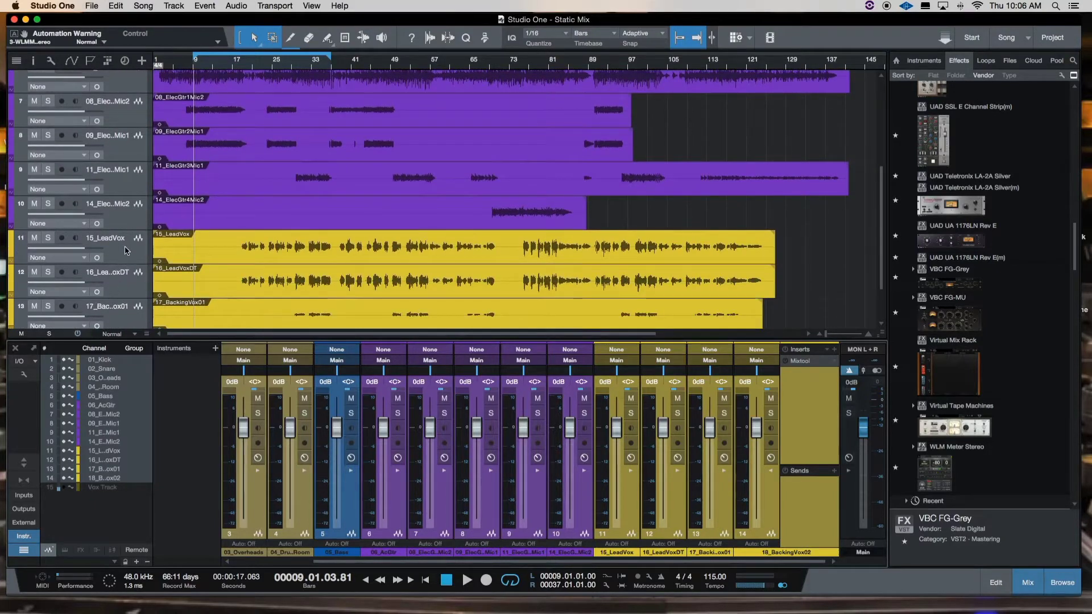
scroll(126, 253, down, 2)
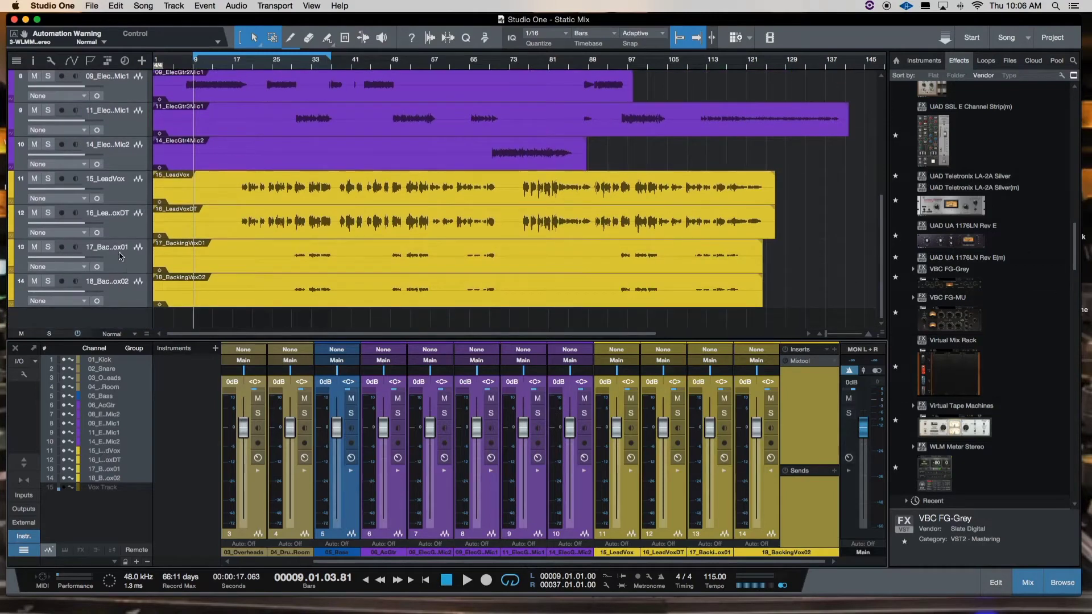
scroll(282, 267, up, 6)
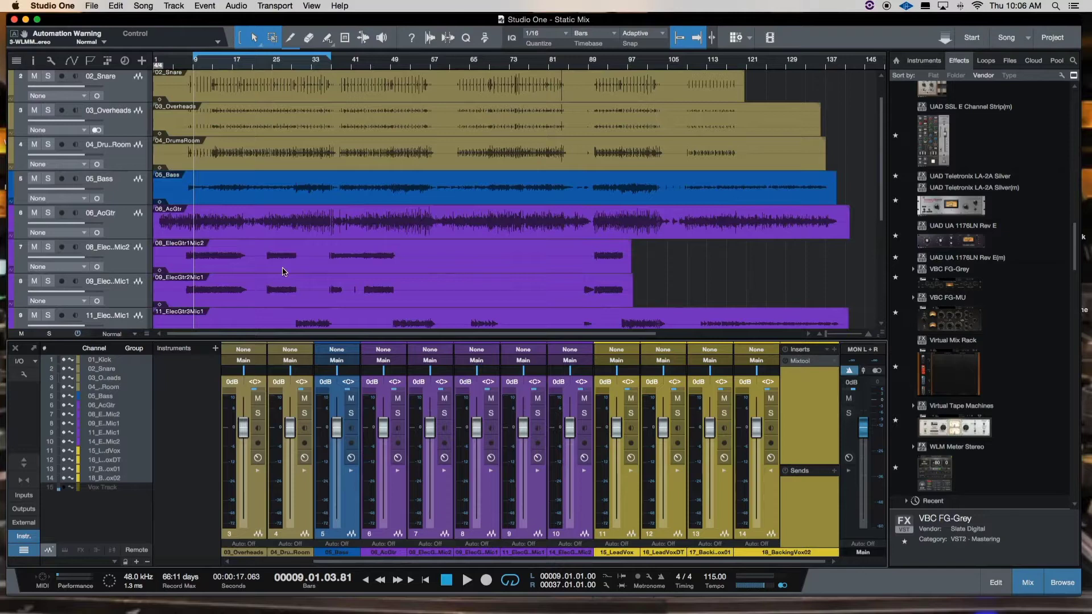
scroll(283, 272, up, 1)
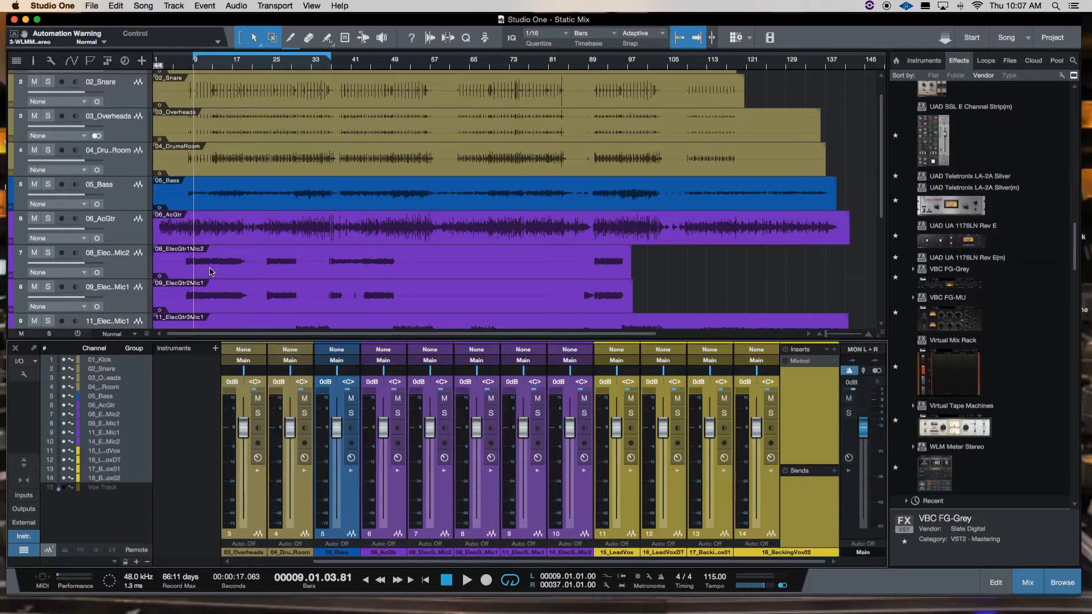
scroll(211, 270, down, 1)
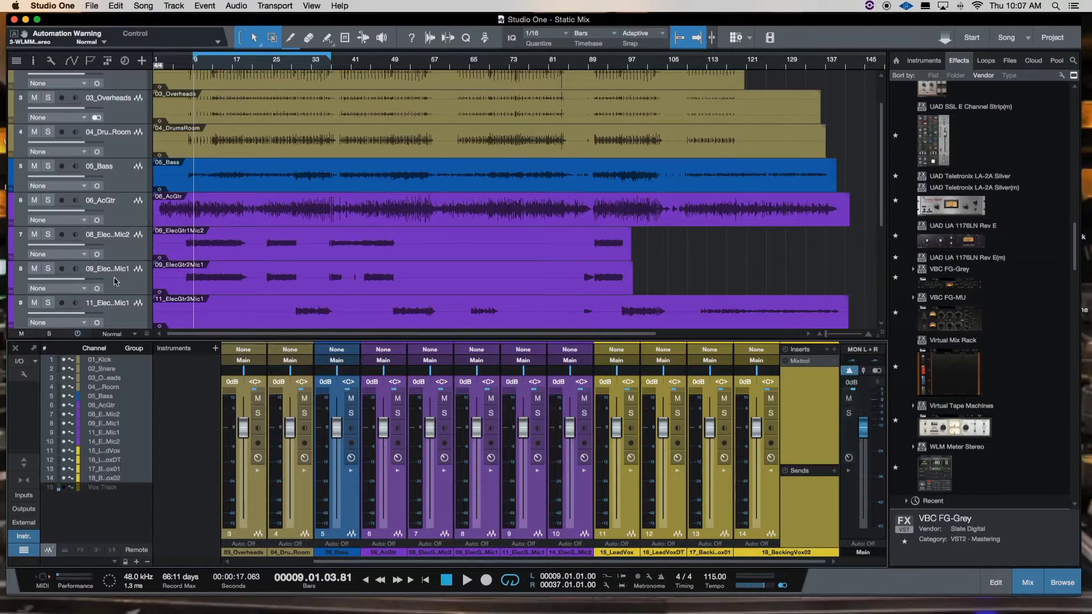
shift+click(34, 268)
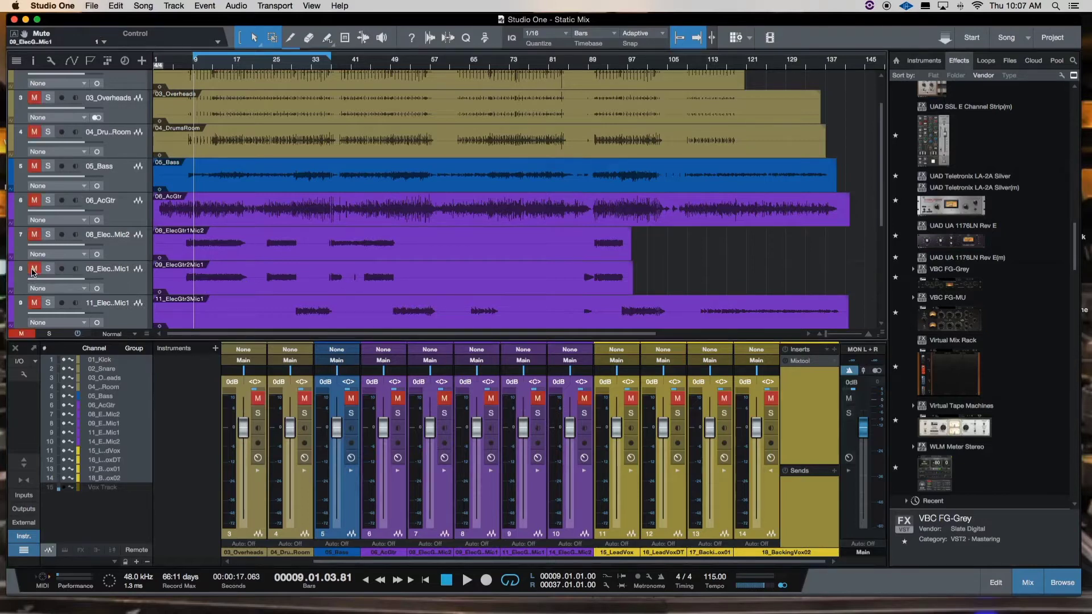
shift+click(34, 268)
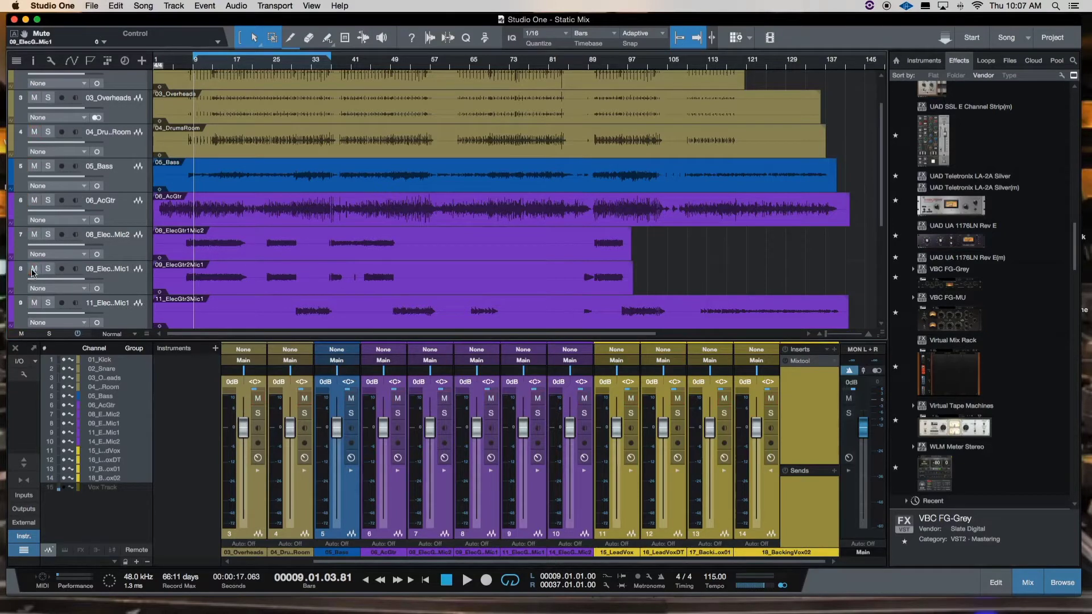
- Mute only the 09_ElecGtr2Mic1 track, play the mix without it from bar 9, and unmute the track
click(248, 508)
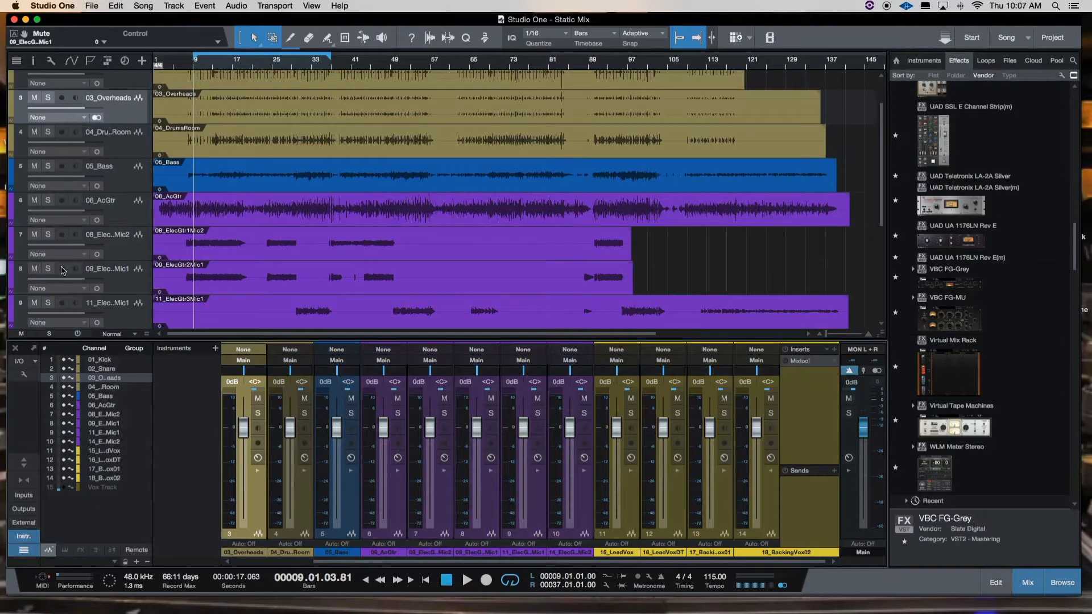
click(35, 268)
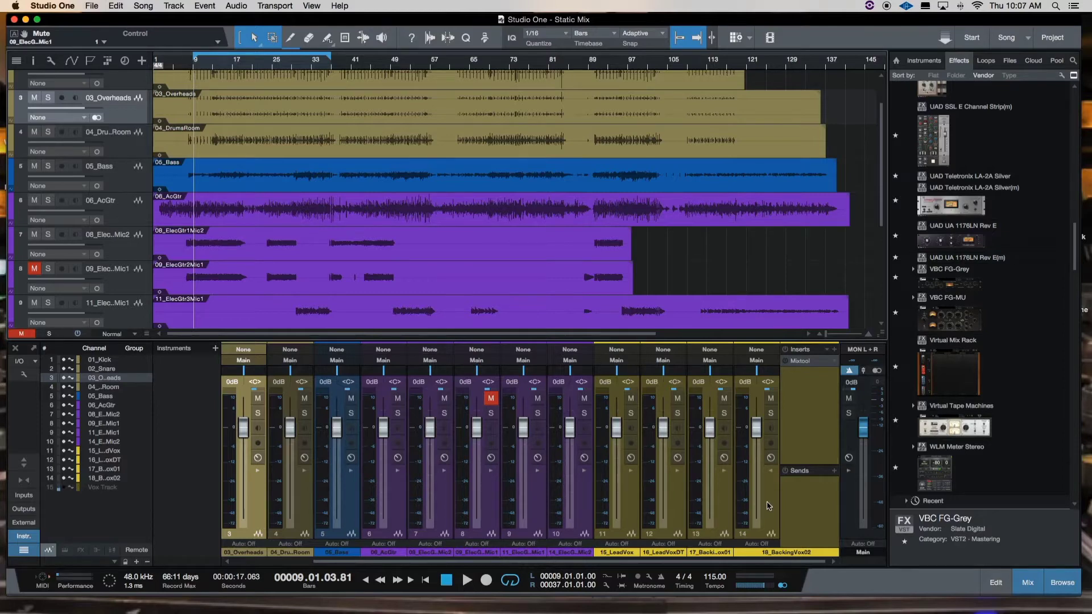
key(space)
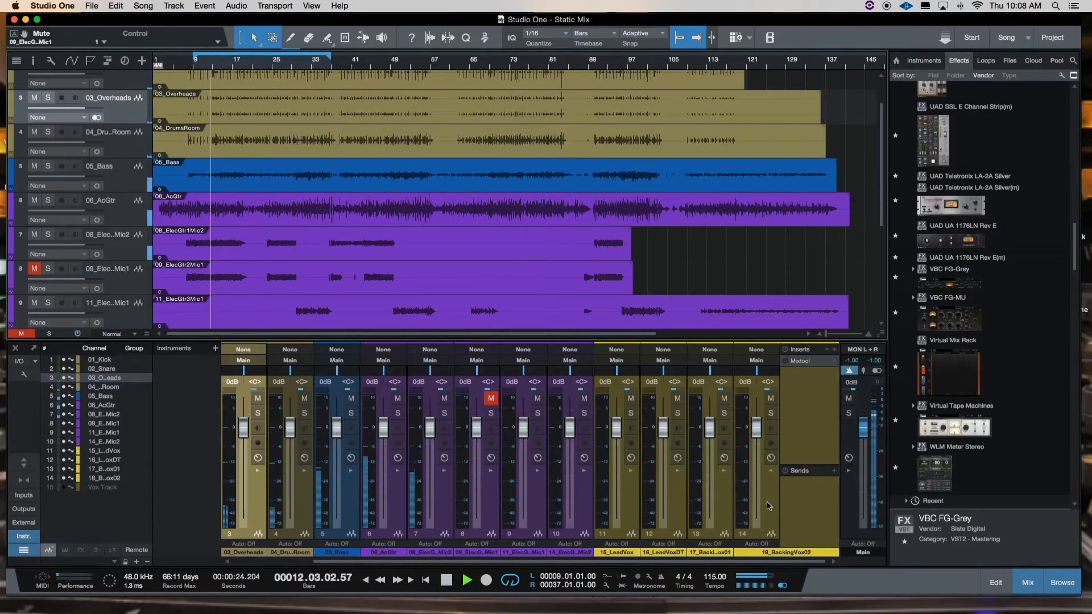
key(space)
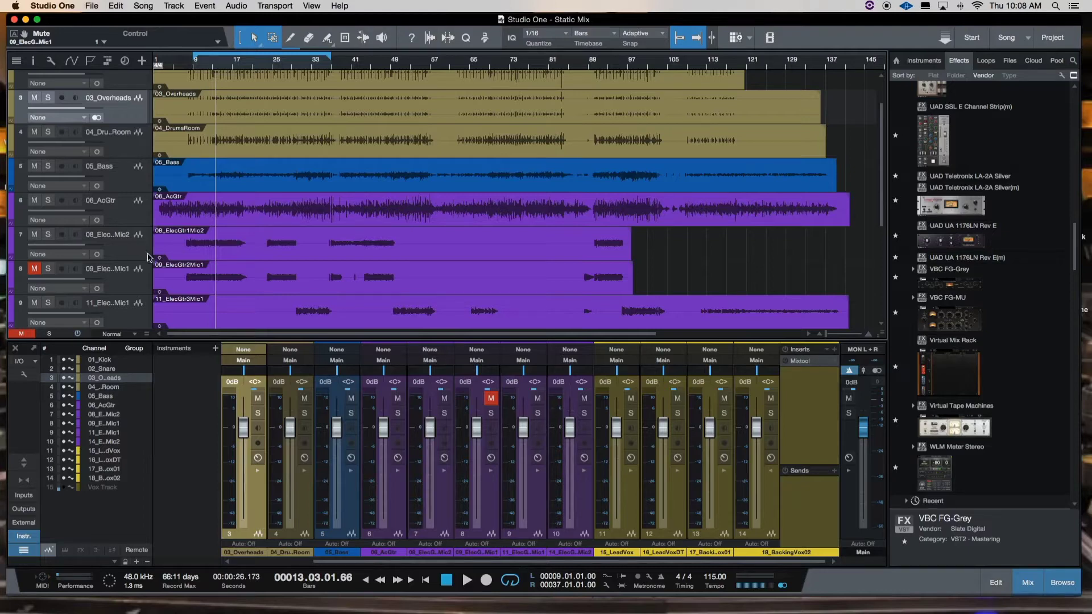
click(34, 271)
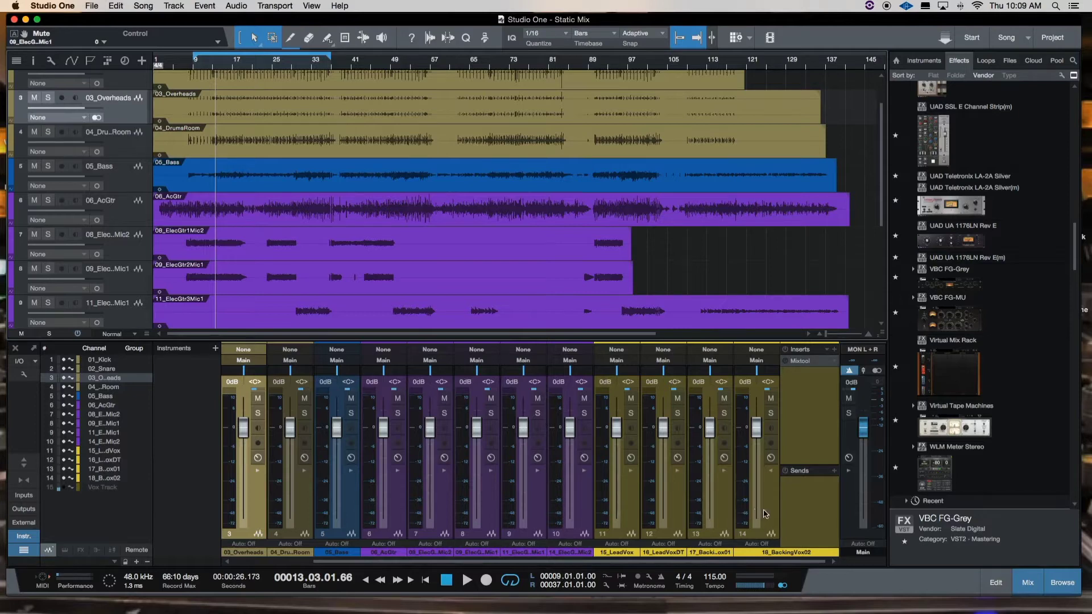
- Audition the loop from bar 9 with Mixtool enabled on channels 03_Overheads to 18_BackingVox02, and switch Mixtool off again
scroll(765, 511, down, 5)
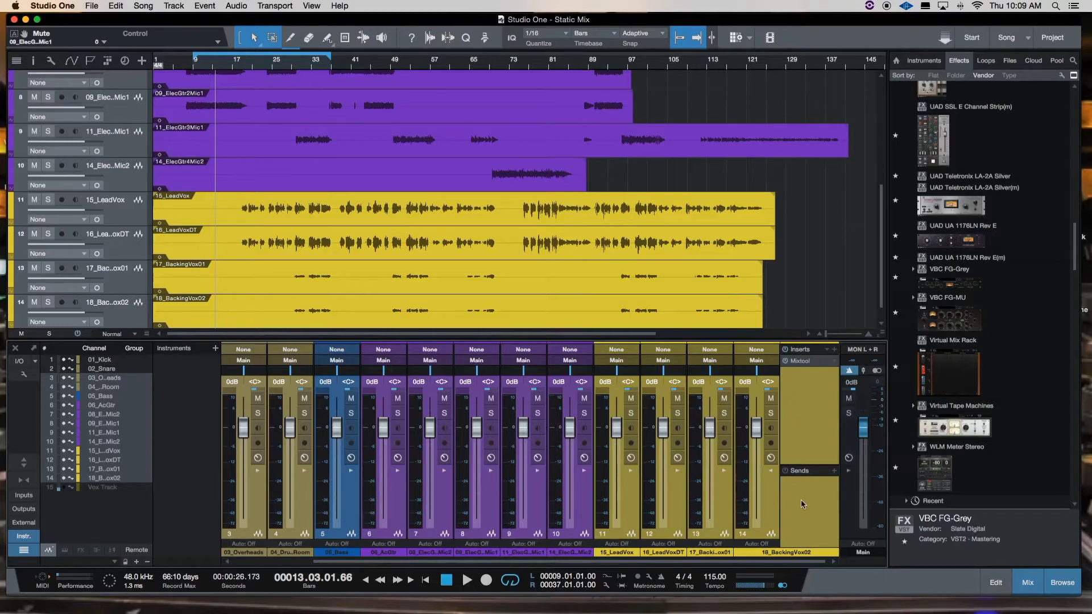
key(Home)
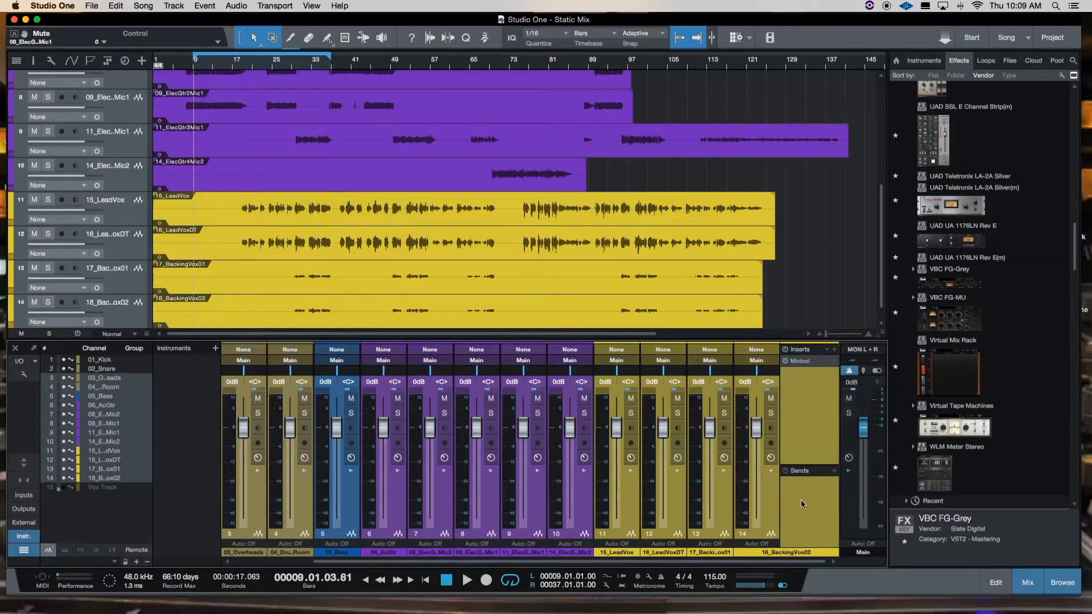
key(space)
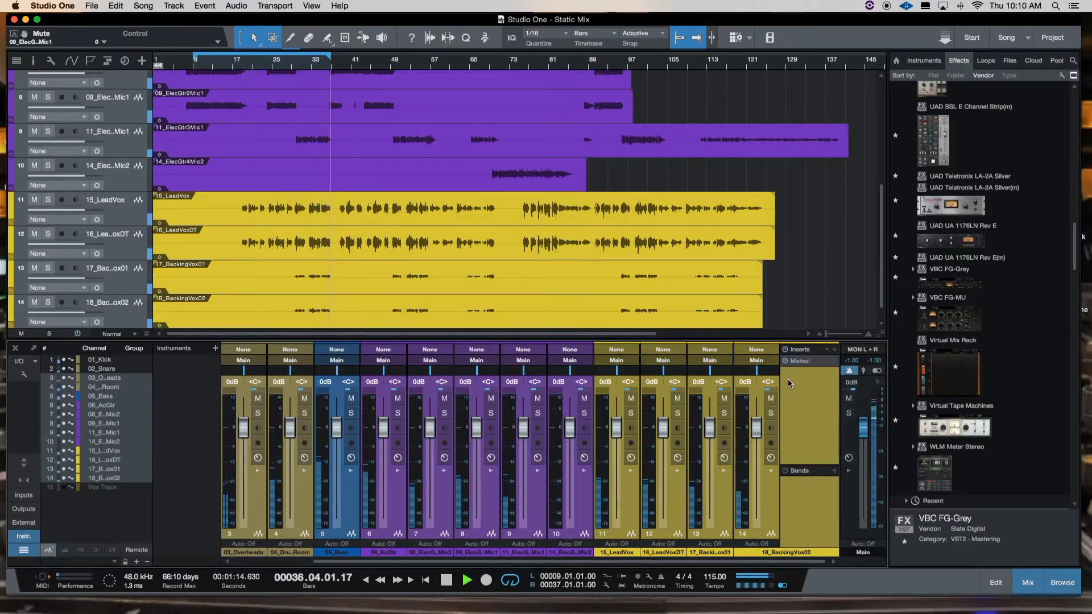
key(space)
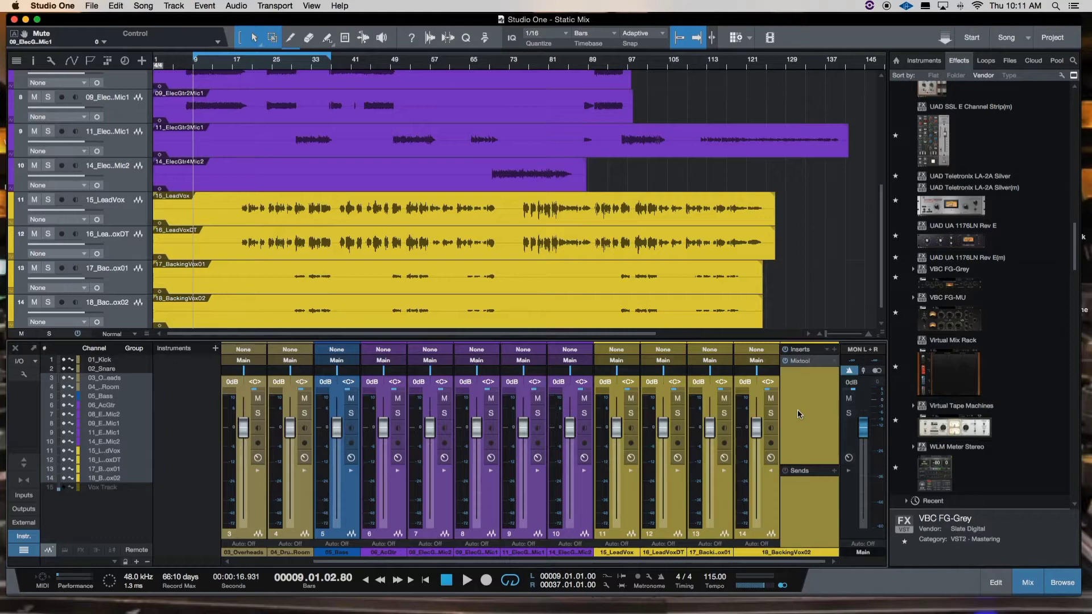
click(786, 362)
- Expand the 08_ElecGtr1Mic2 channel alone and open its Mixtool insert
click(439, 503)
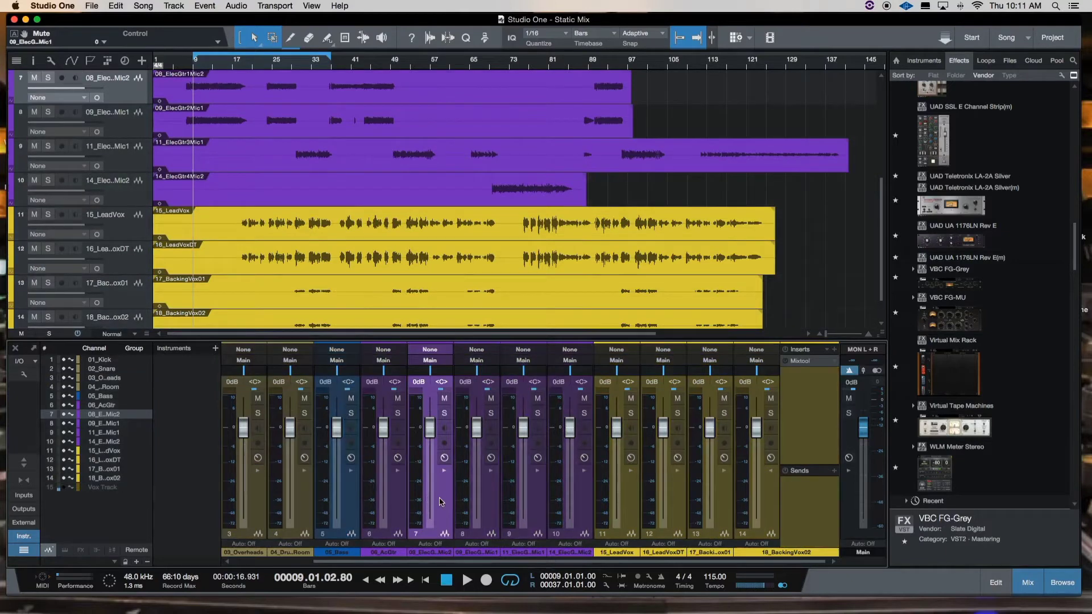
click(444, 471)
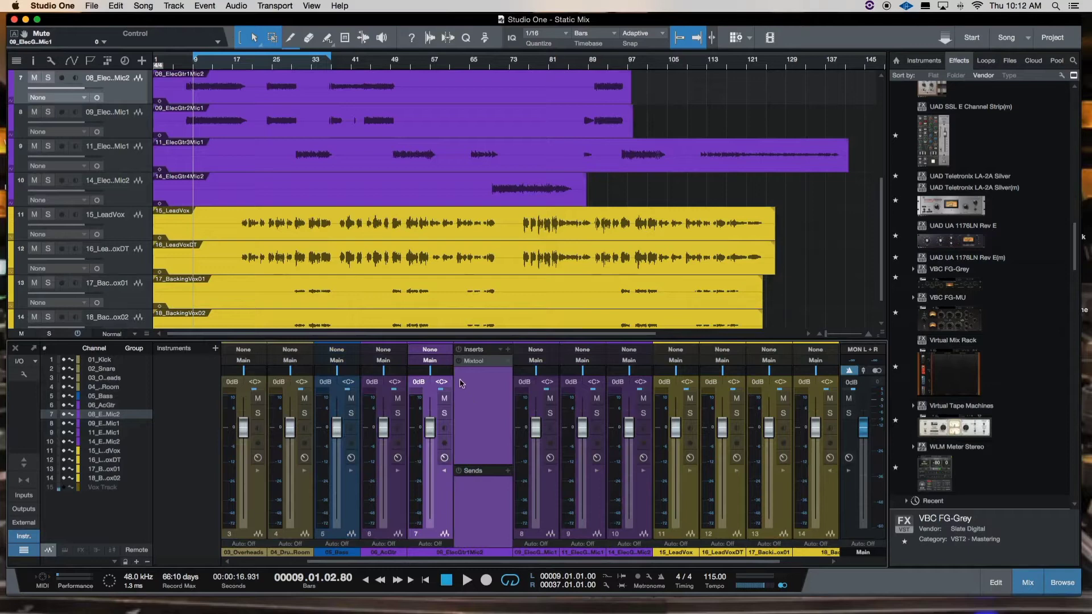
click(474, 362)
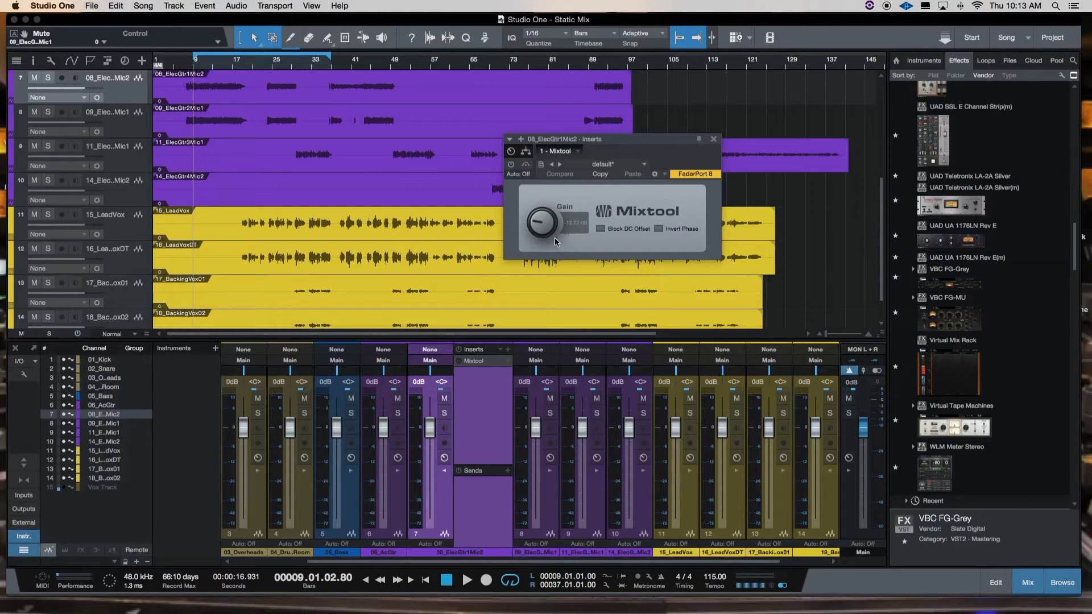
- Compare the Mixtool gain of 09_ElecGtr2Mic1 with that of 08_ElecGtr1Mic2, ending on 08_ElecGtr1Mic2
scroll(496, 281, up, 3)
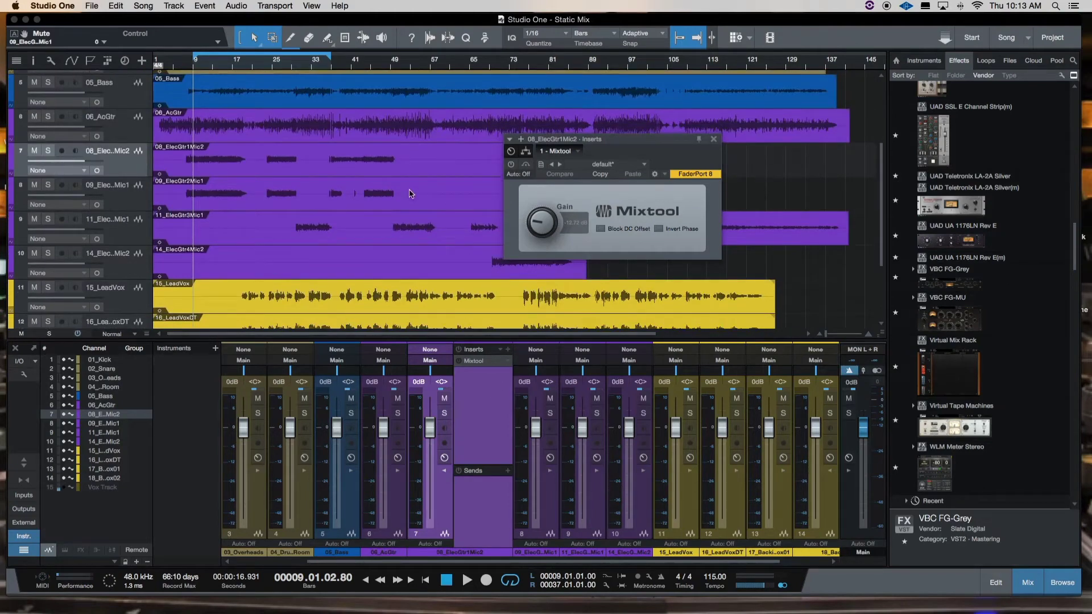
click(408, 203)
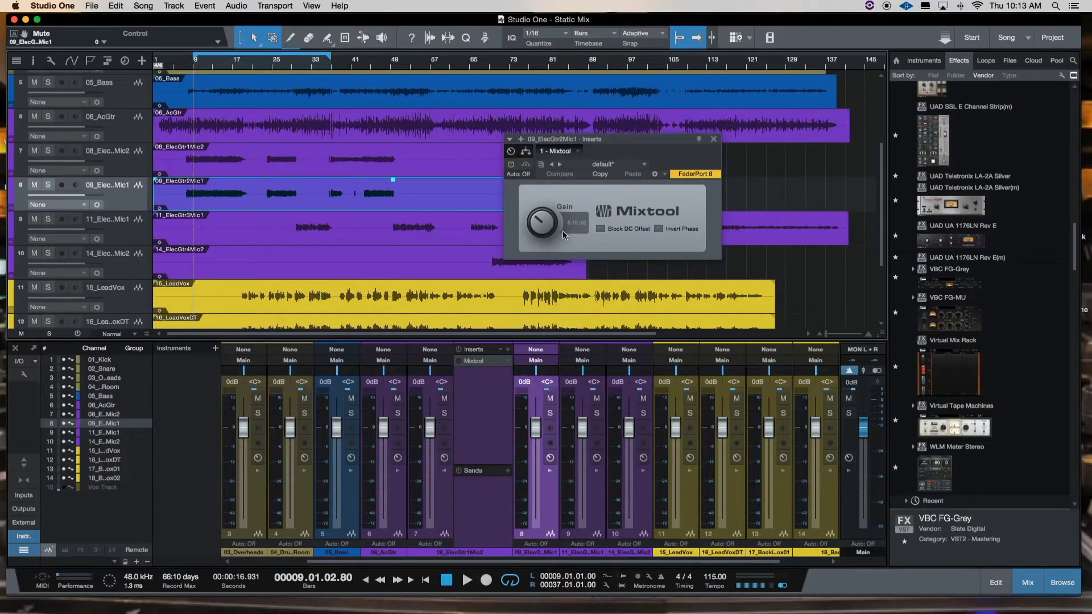
key(Up)
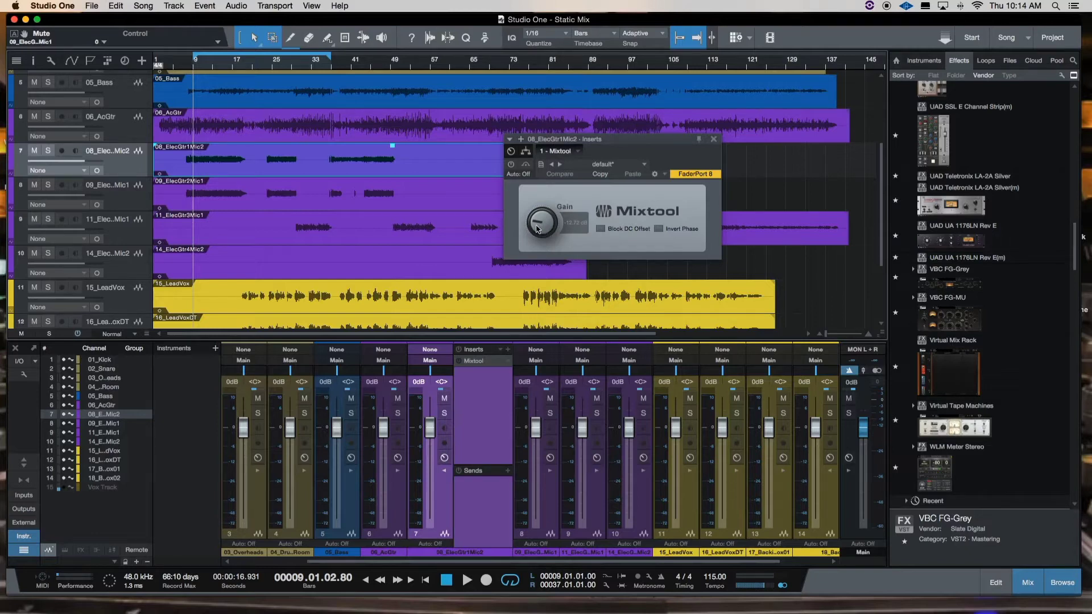
- Check the clip gain handle of the 08_ElecGtr1Mic2 audio event, leaving it at 0.0 dB
click(392, 148)
drag(394, 151, 393, 149)
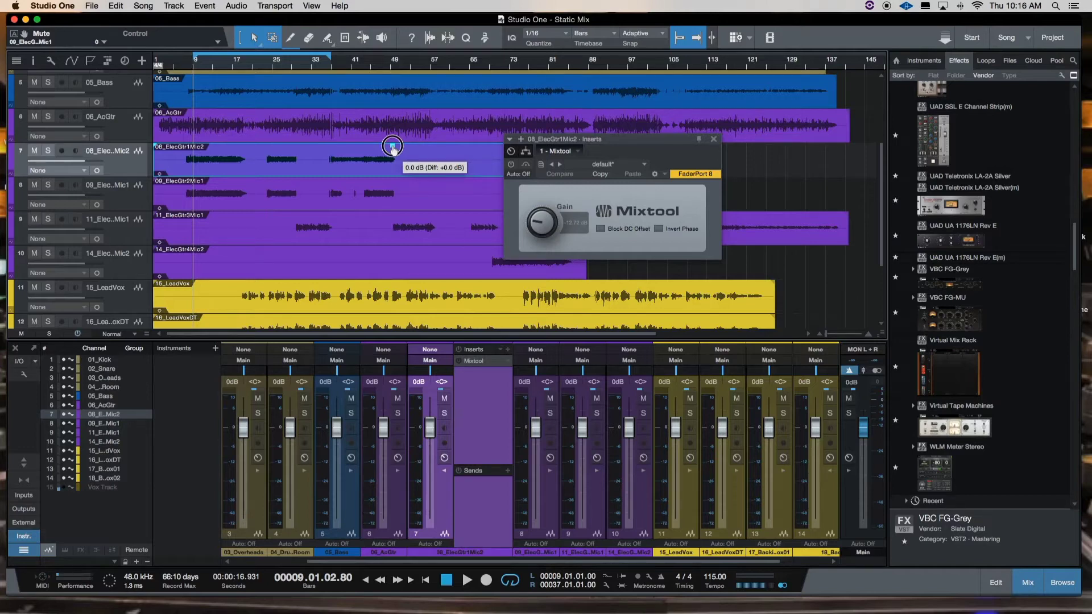
drag(393, 149, 393, 148)
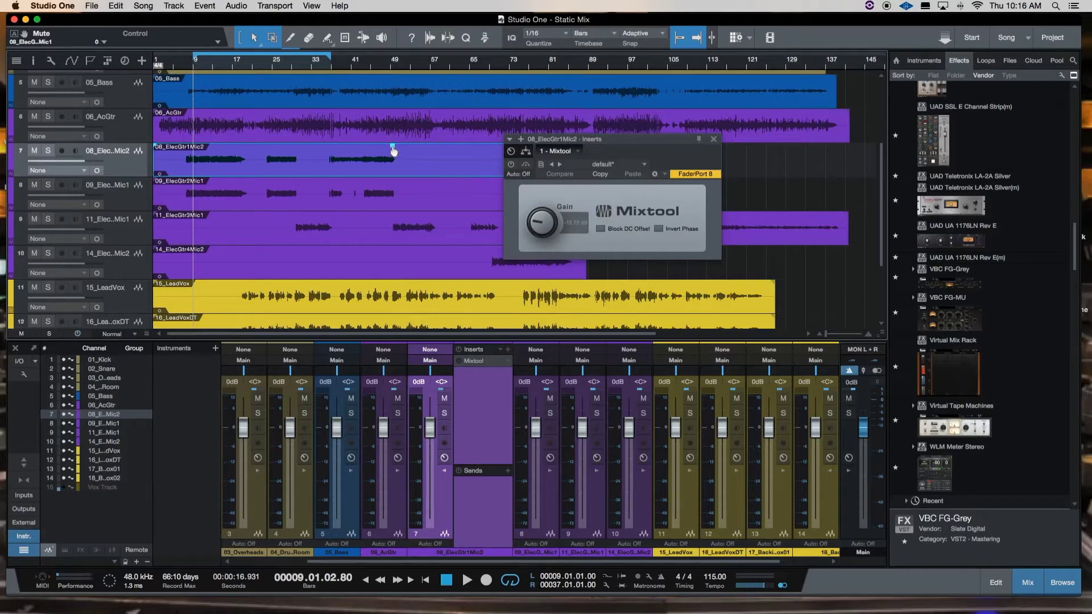
- Lower the volume fader of the 08_ElecGtr1Mic2 channel all the way to -∞
click(432, 431)
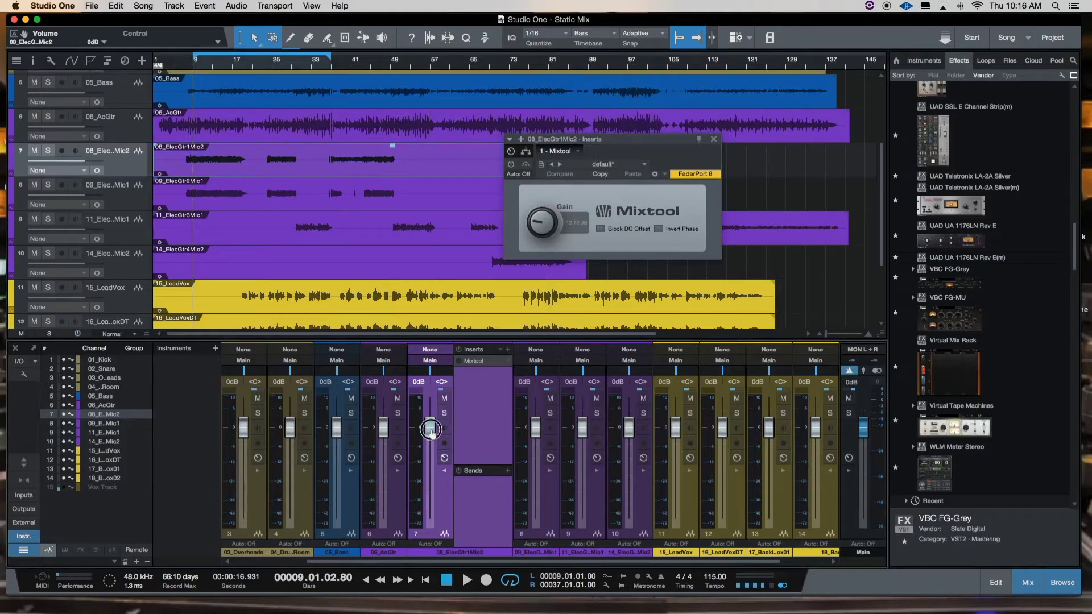
drag(431, 433, 432, 532)
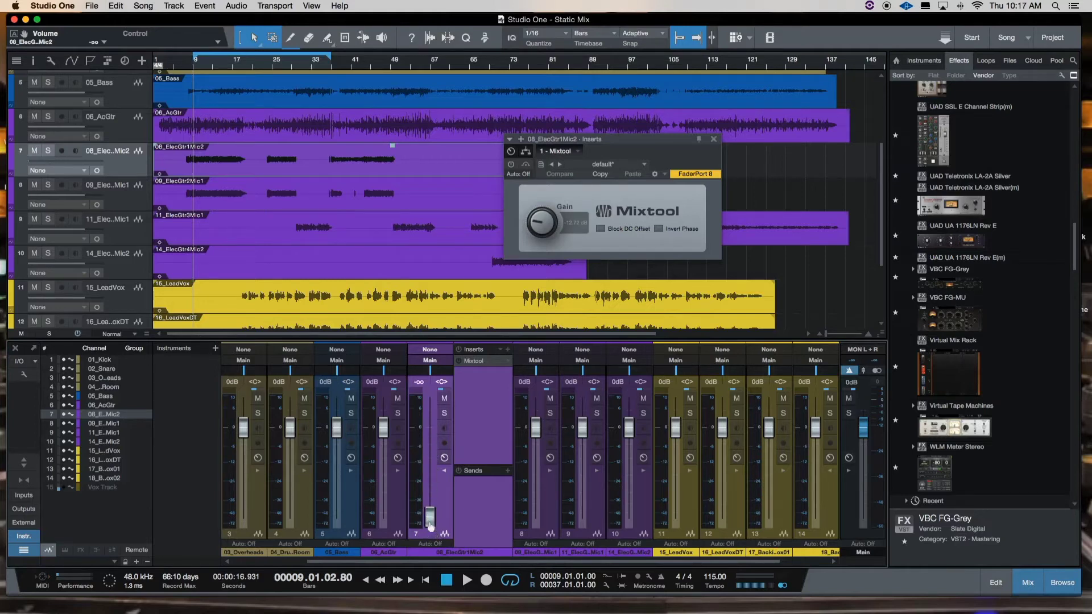
- Bring the volume fader of the 08_ElecGtr1Mic2 channel back up and set its level to exactly 0 dB
click(430, 523)
drag(430, 523, 429, 433)
click(418, 384)
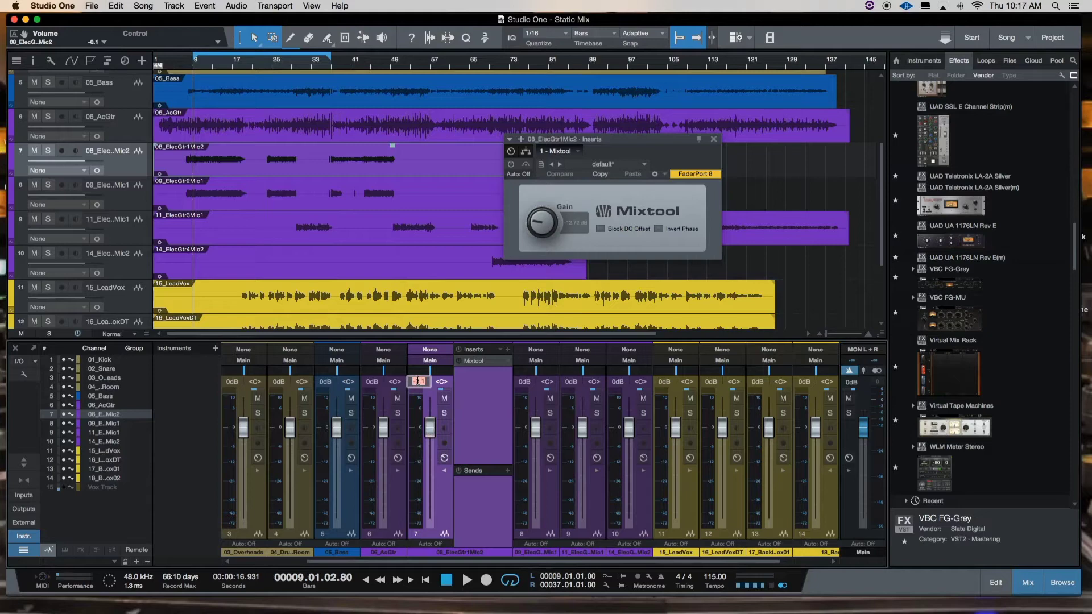
text(0)
key(Return)
- Activate the Mixtool insert on the 08_ElecGtr1Mic2 channel and solo that channel
click(459, 362)
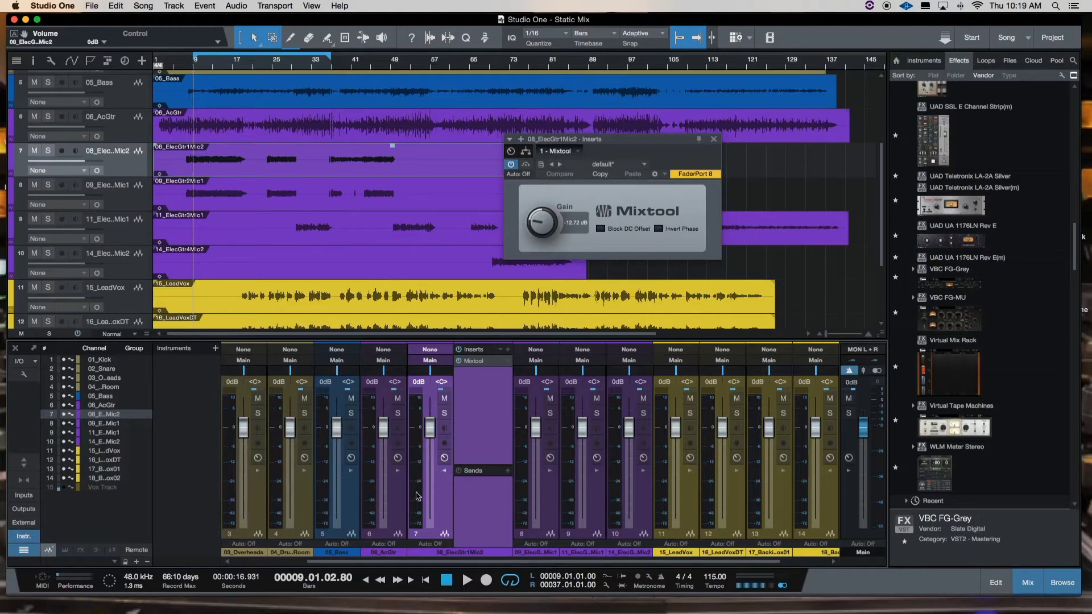
drag(417, 566, 402, 564)
click(460, 413)
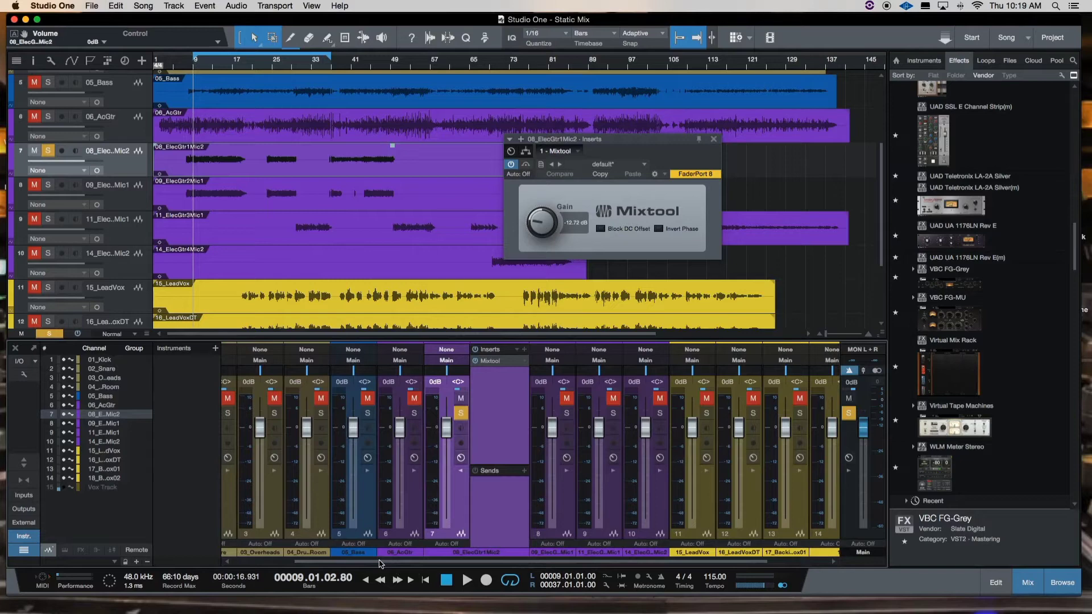
- Solo and expand the 01_Kick channel, then open its Mixtool insert and activate it
drag(380, 565, 283, 569)
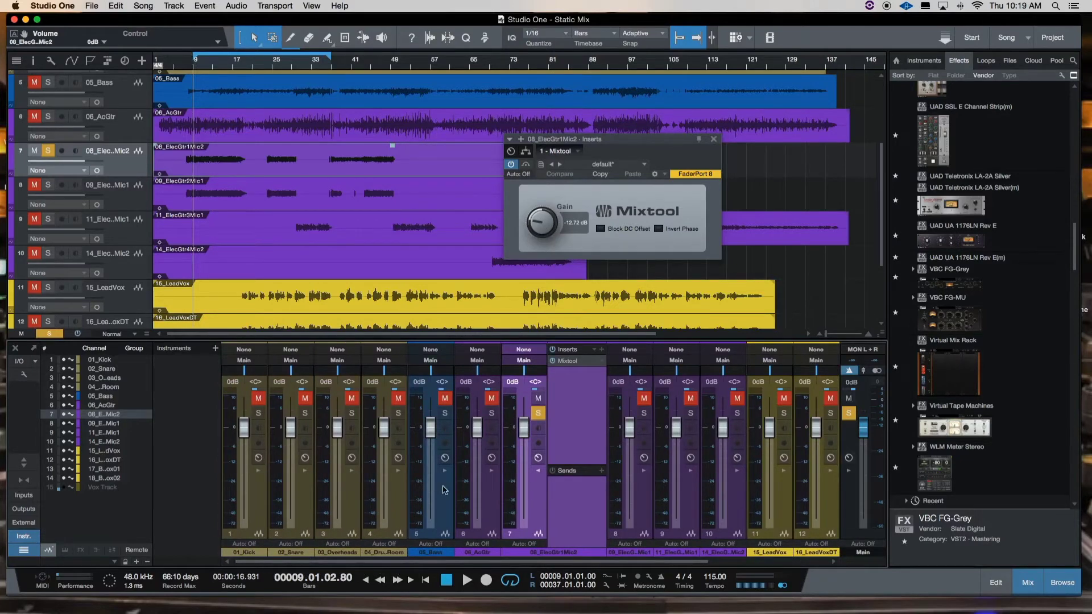
click(259, 470)
click(258, 413)
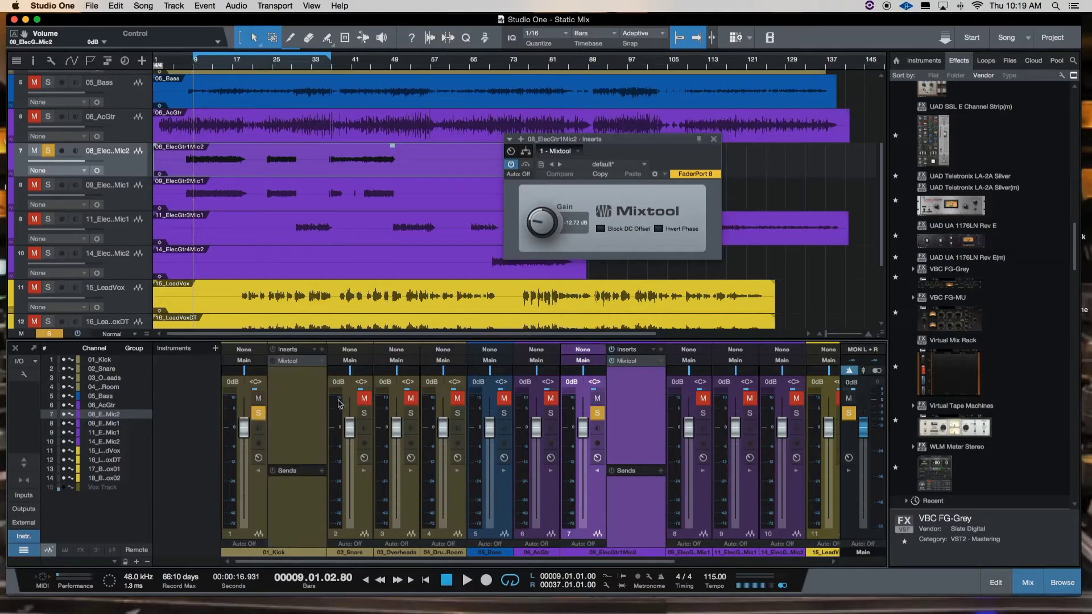
click(297, 362)
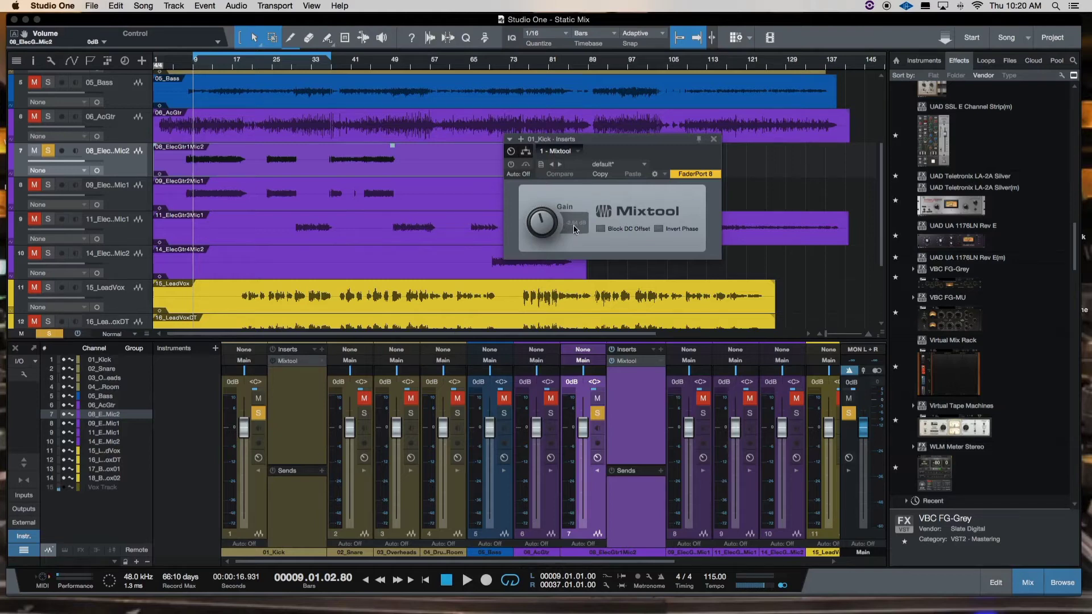
click(510, 165)
- Play the soloed kick and electric guitar together to check their gain-staged levels, then stop playback
scroll(338, 150, up, 3)
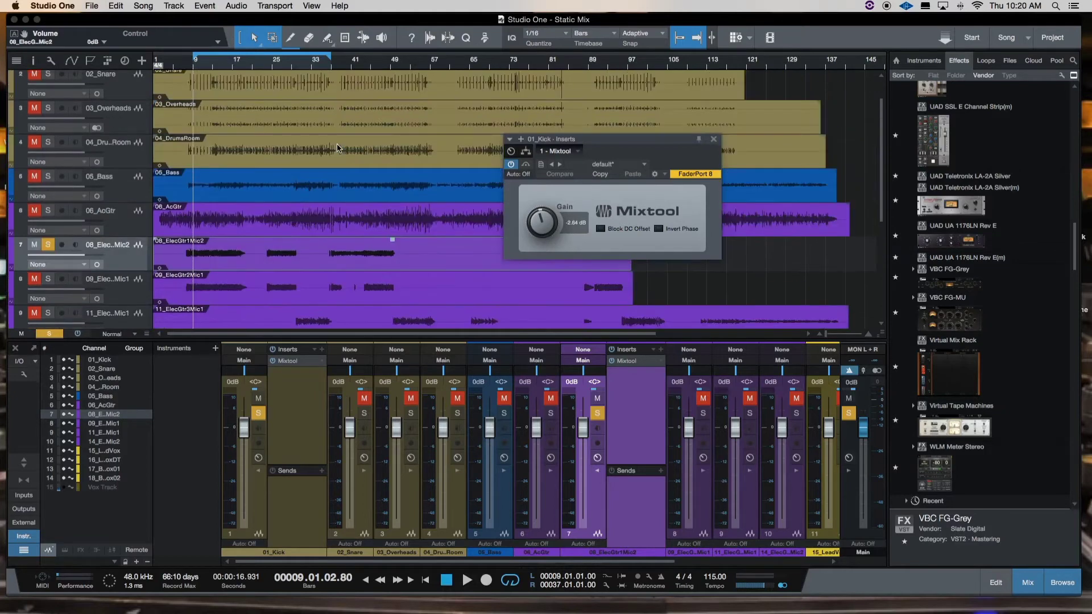
scroll(337, 148, down, 1)
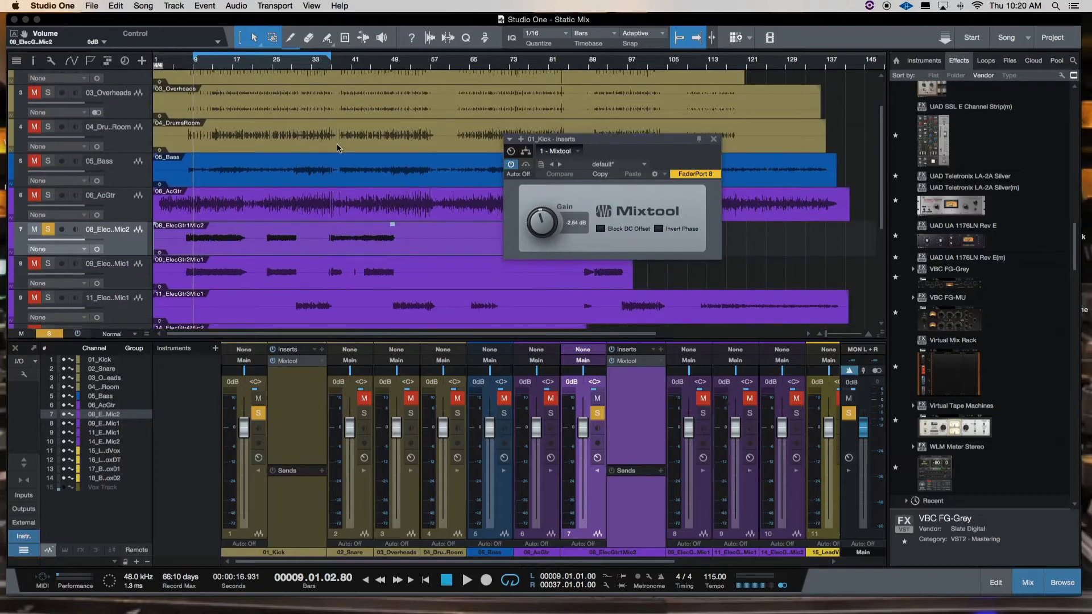
key(space)
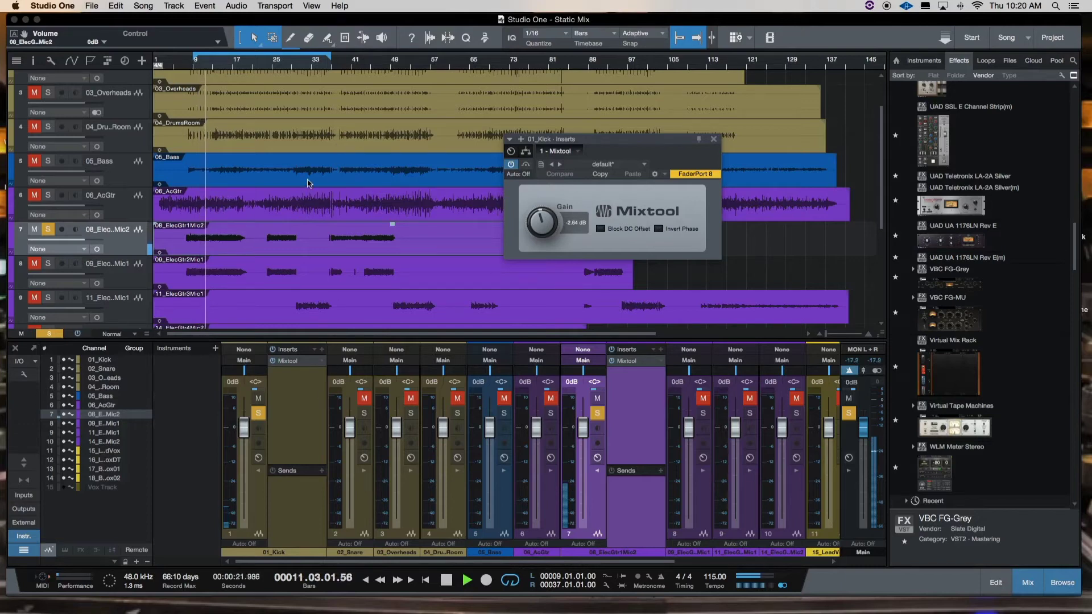
scroll(307, 183, up, 3)
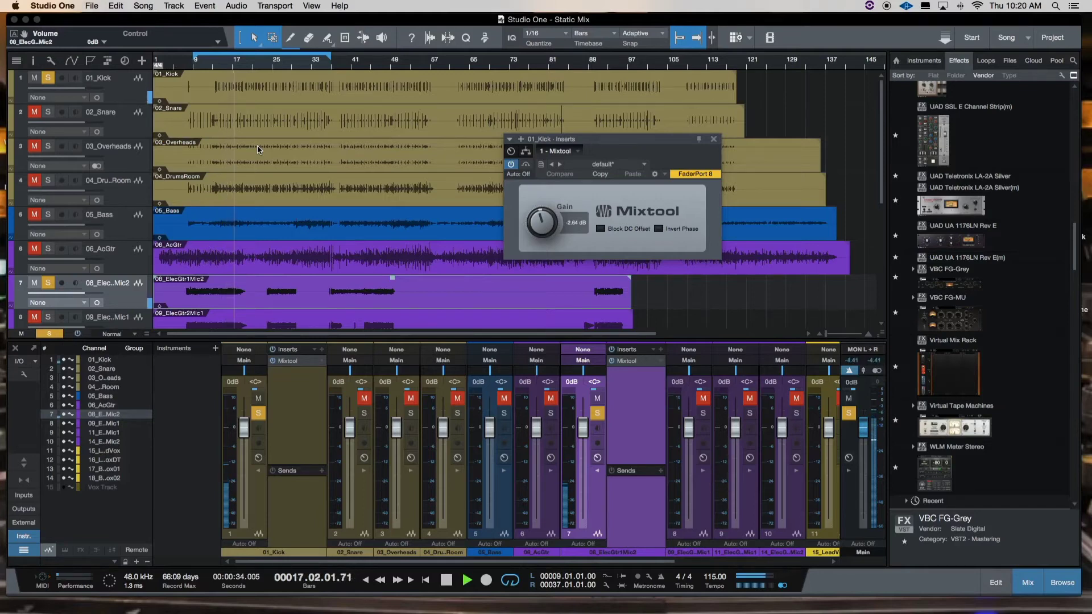
key(space)
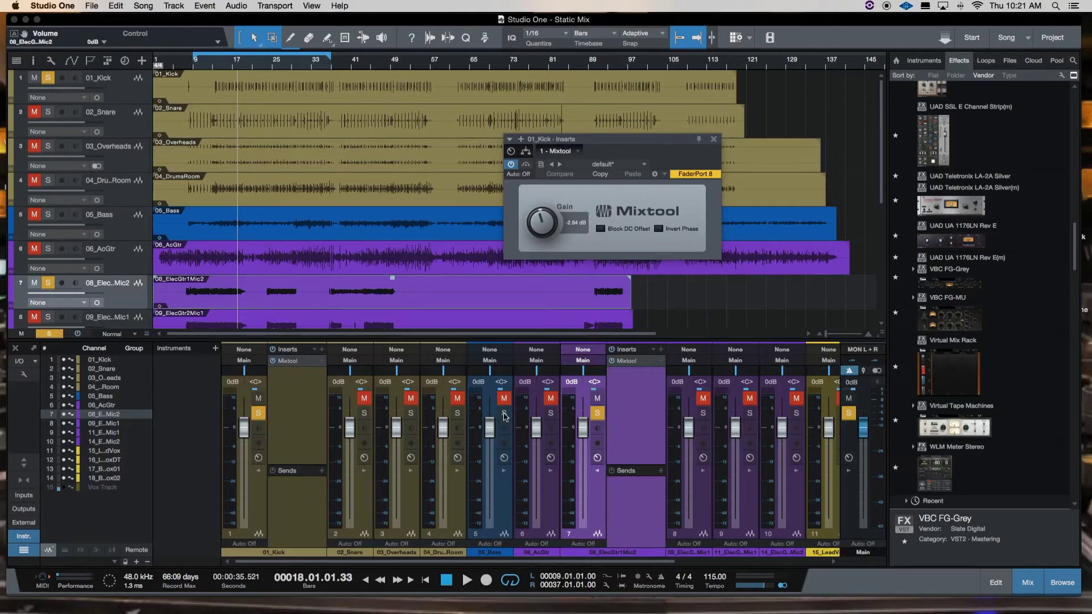
- Add 05_Bass to the soloed channels, expand it and activate its Mixtool insert
click(503, 413)
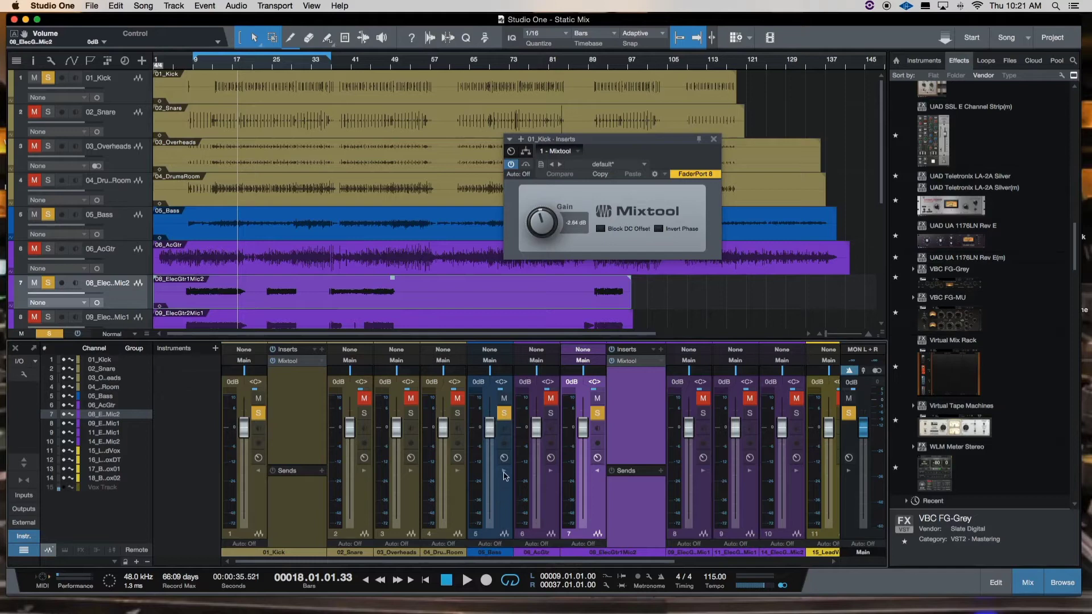
click(505, 472)
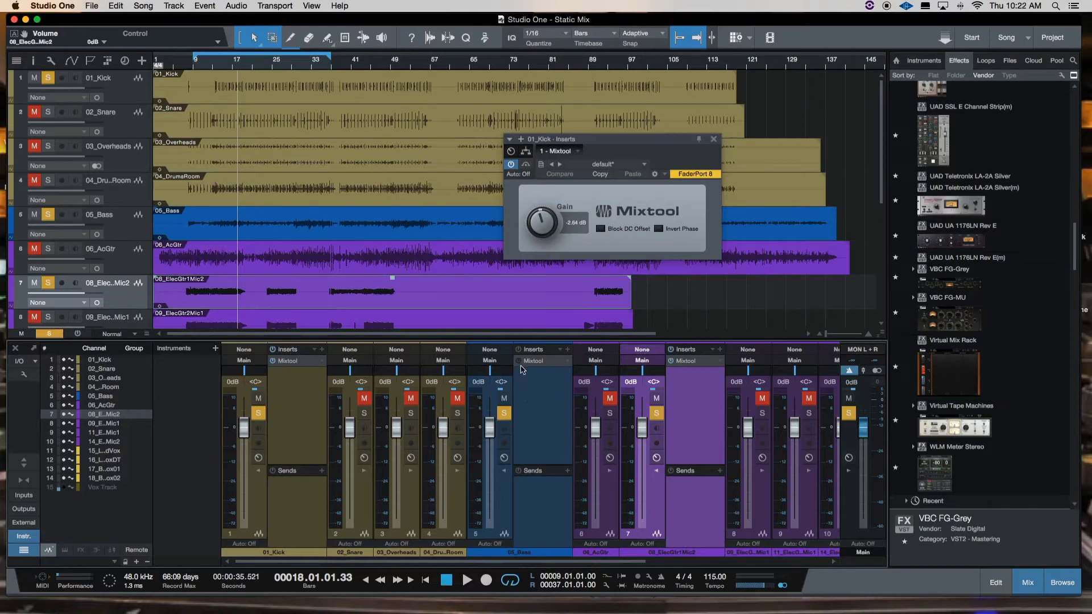
click(520, 362)
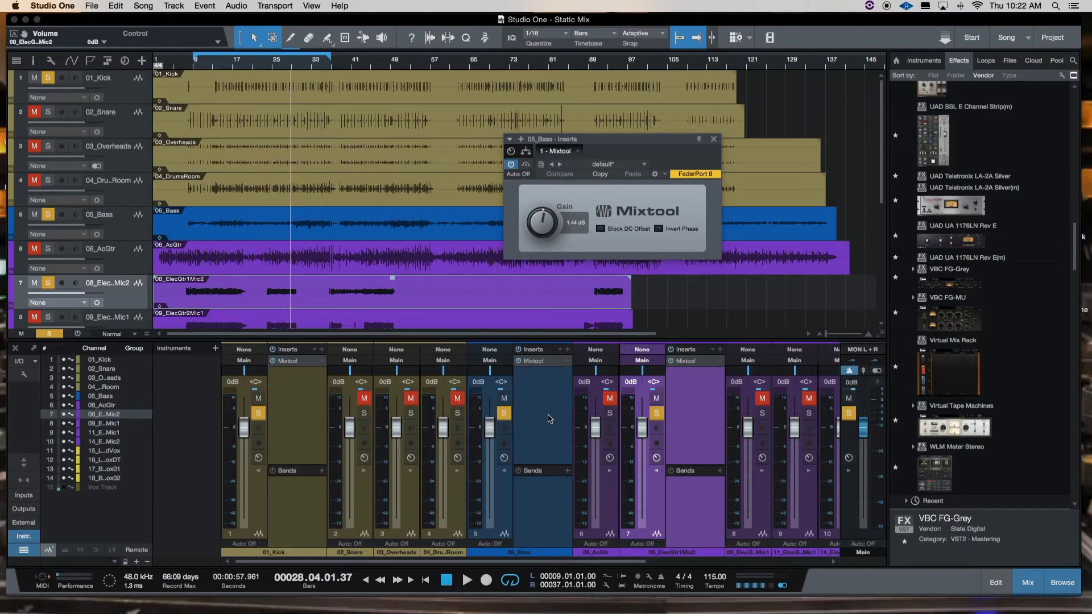
- Play the soloed kick, bass and electric guitar together, rewind to an earlier bar and listen again before stopping
key(space)
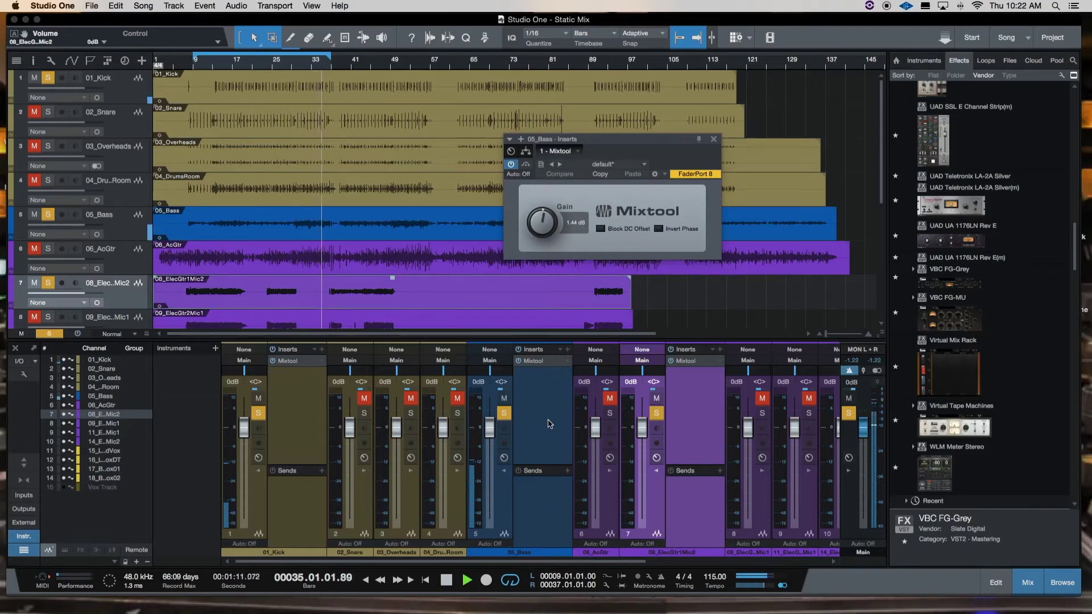
key(space)
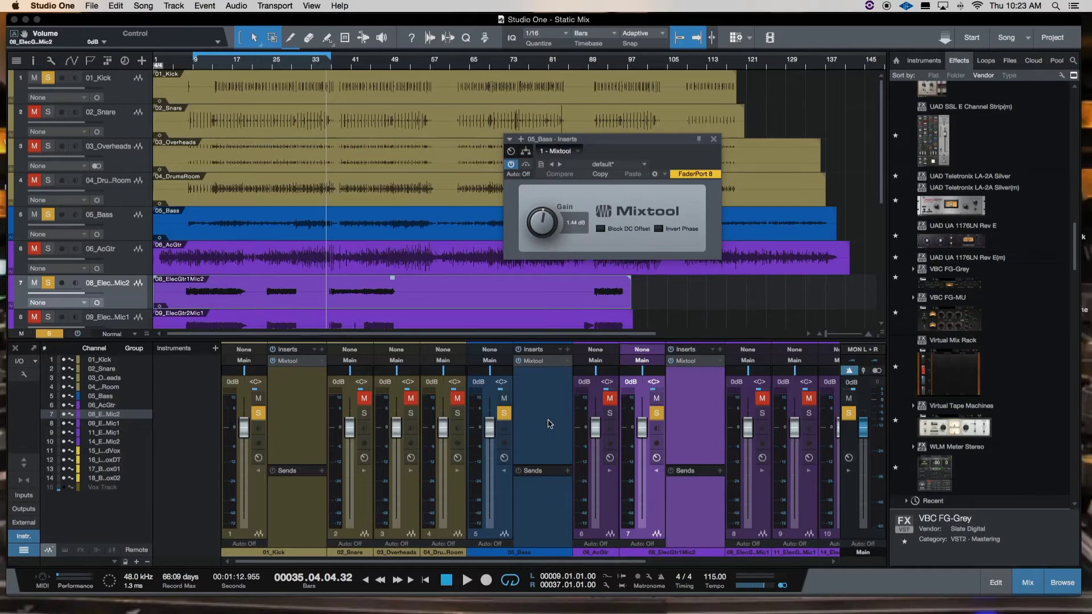
key(KP_Subtract)
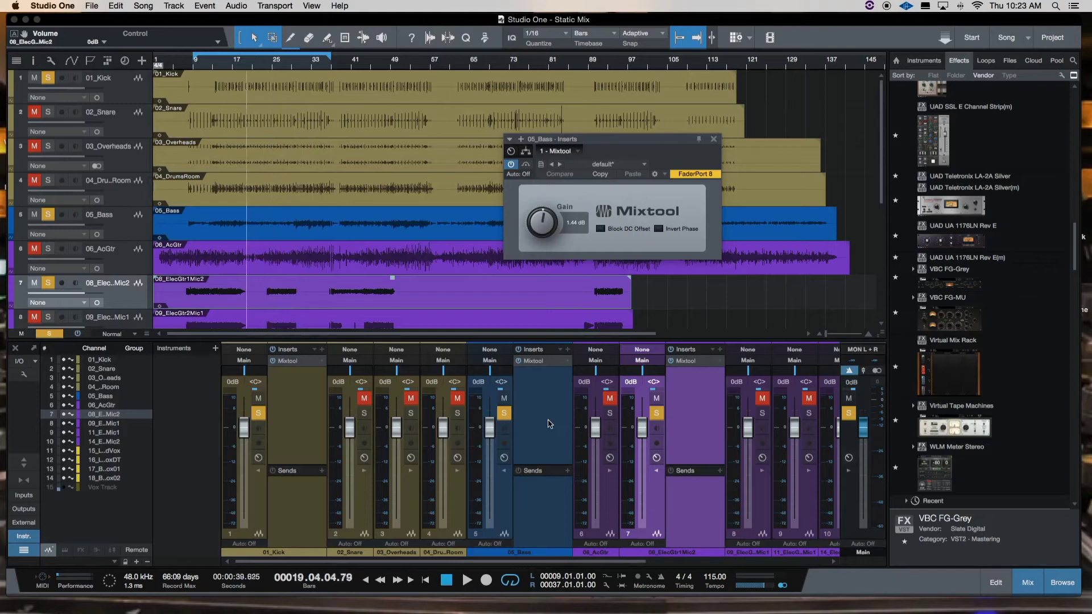
key(space)
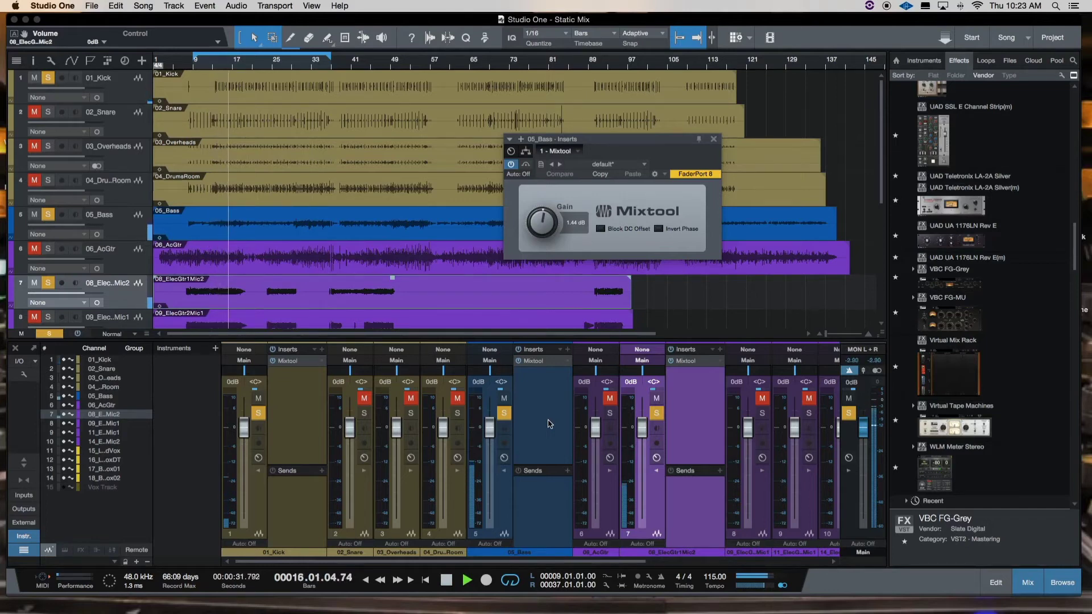
key(space)
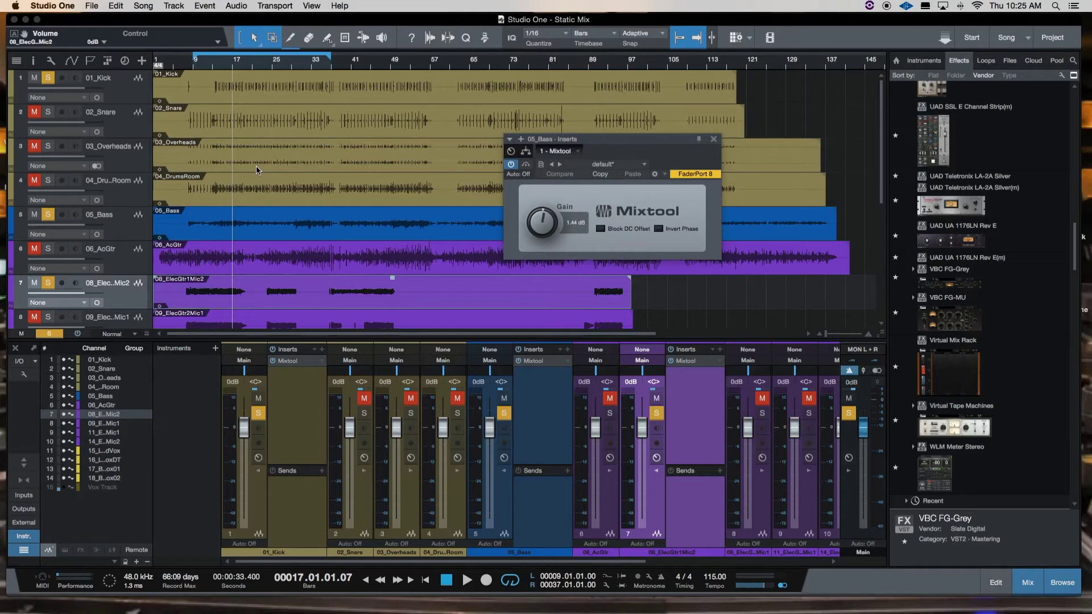
- Close the 05_Bass Mixtool window and examine the waveforms of all tracks from 01_Kick to 18_BackingVox02
scroll(358, 233, down, 5)
scroll(359, 234, up, 1)
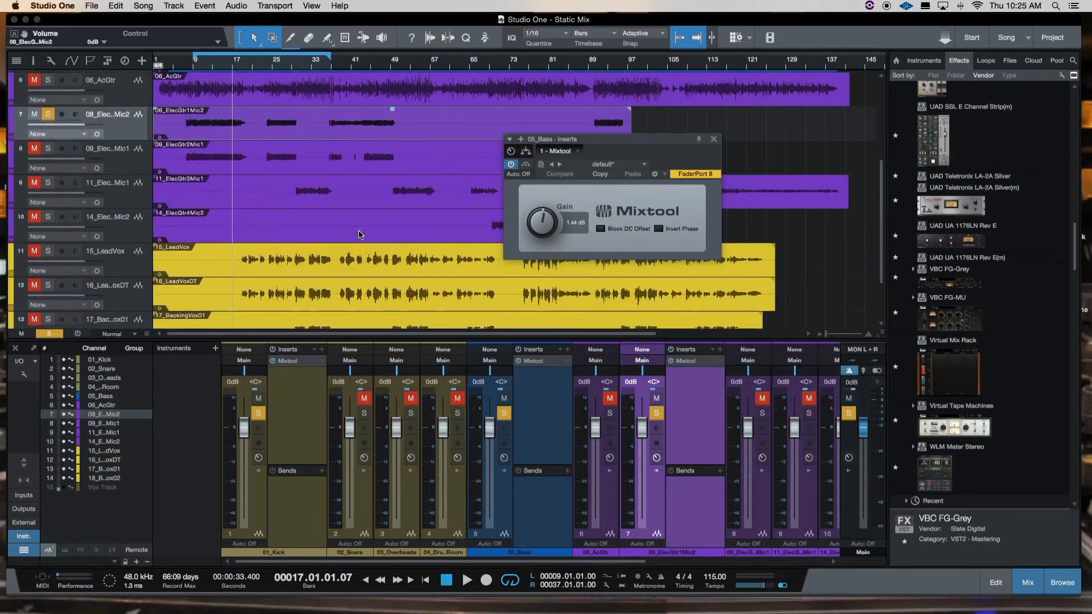
click(715, 140)
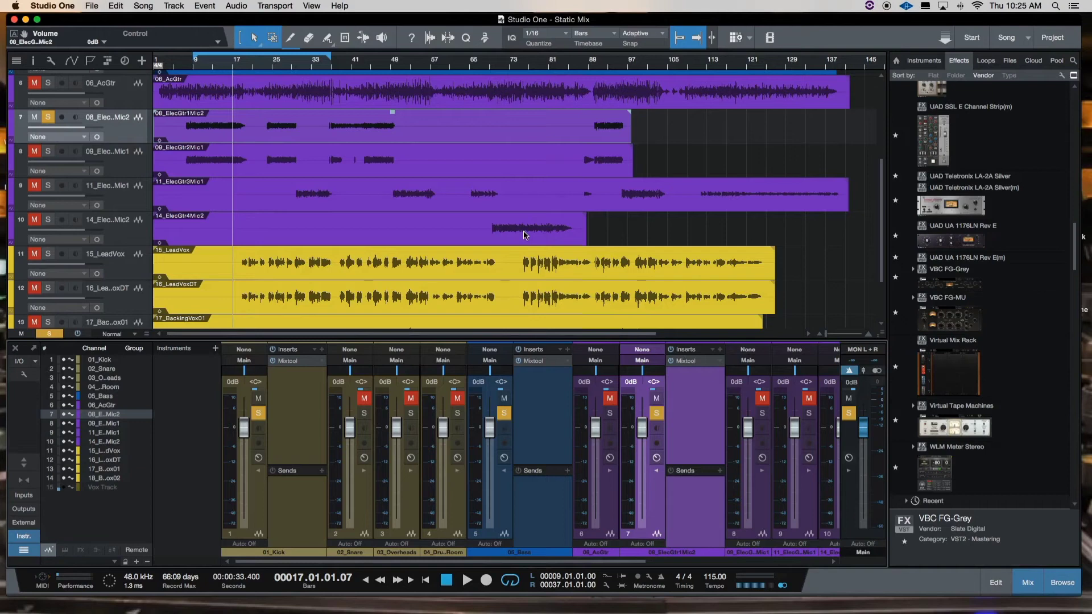
scroll(509, 251, up, 5)
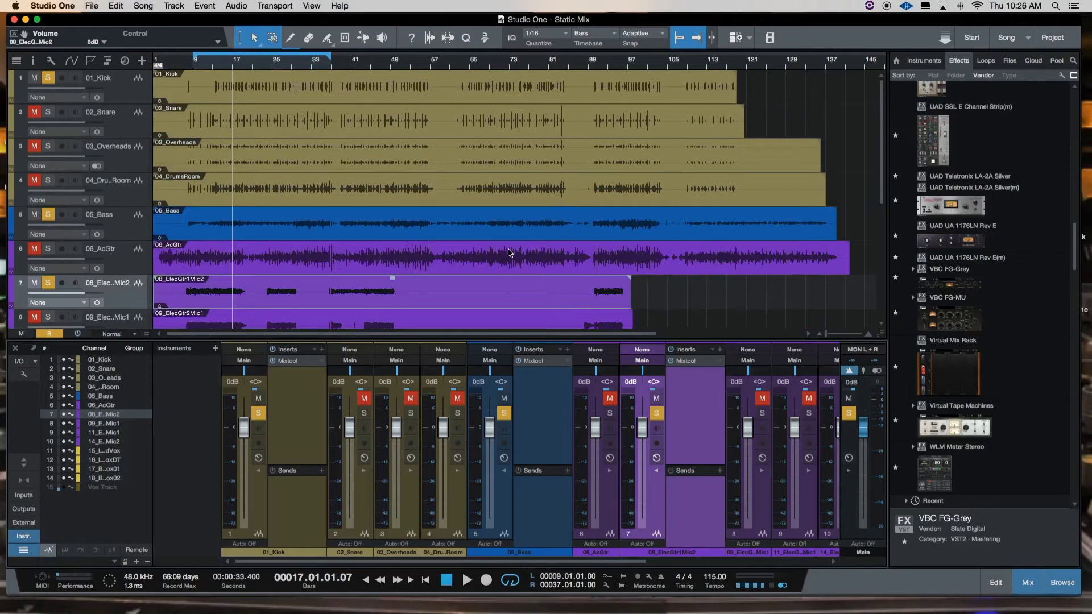
scroll(509, 252, down, 1)
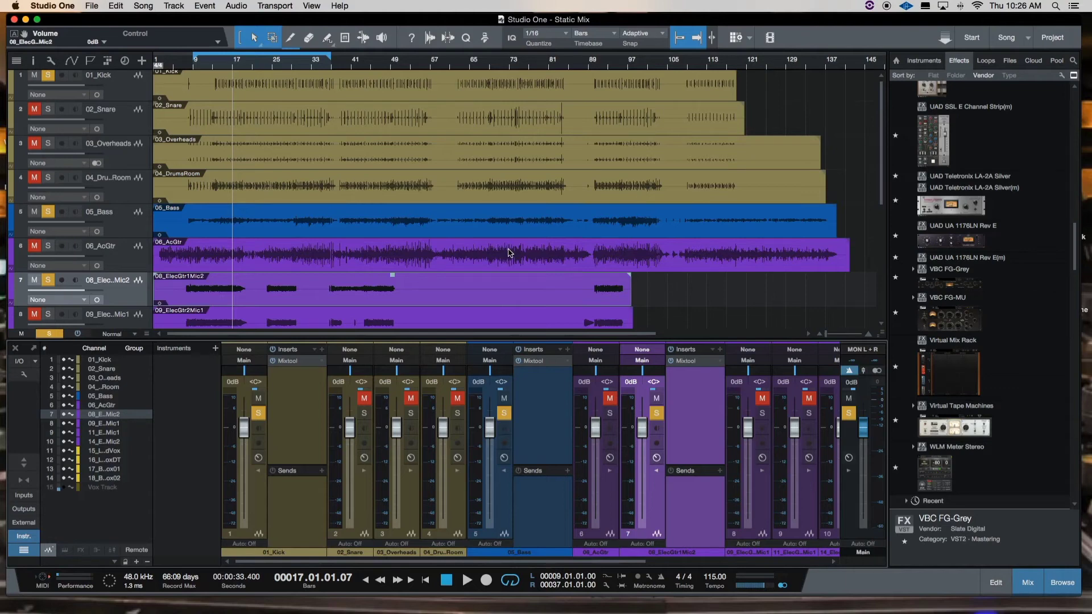
scroll(546, 245, down, 6)
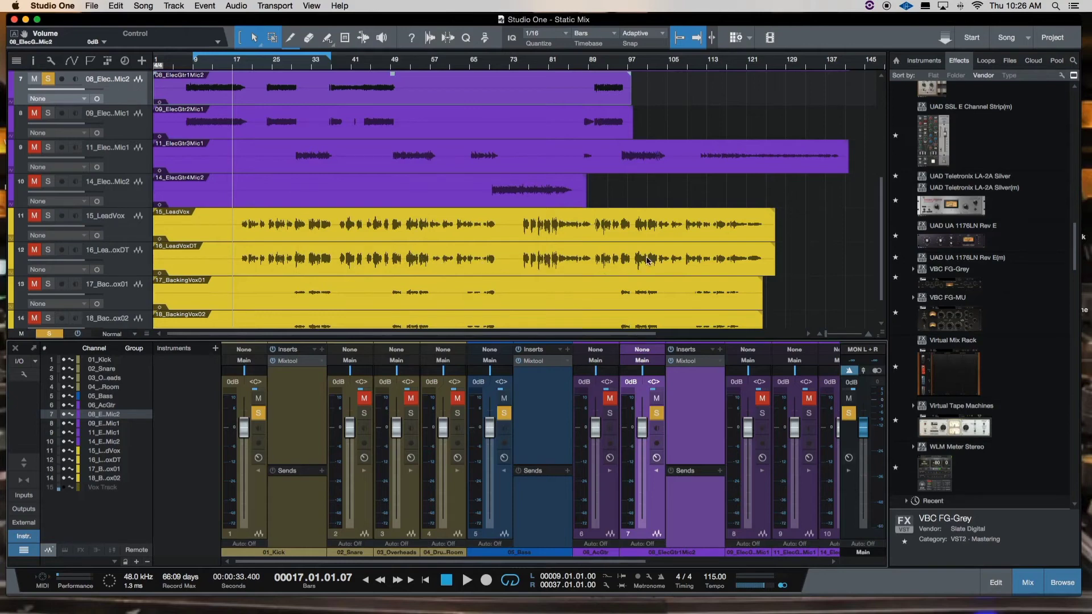
scroll(647, 260, down, 1)
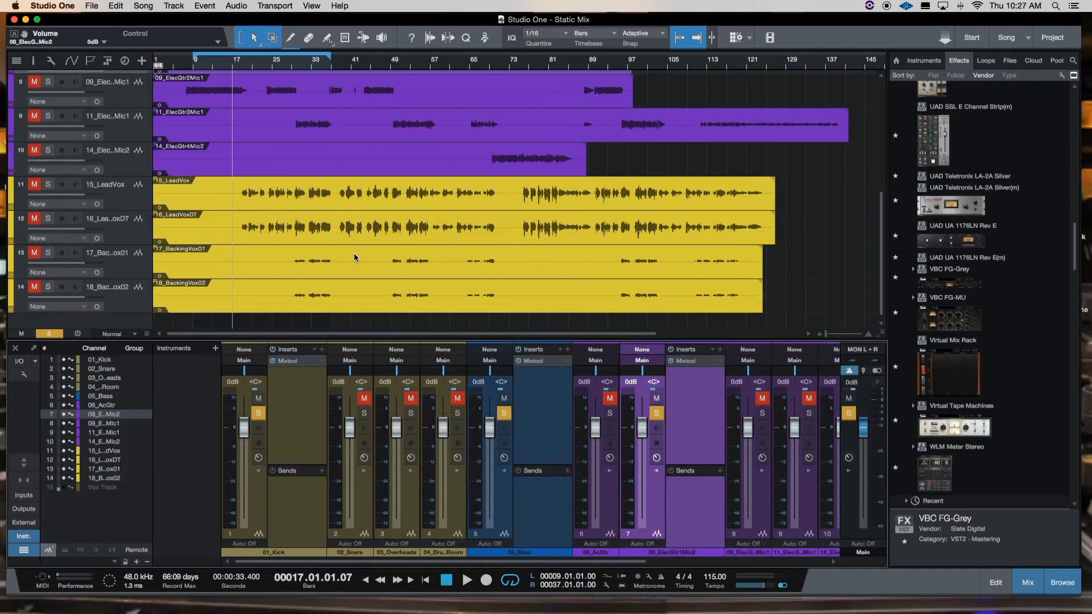
scroll(458, 255, up, 7)
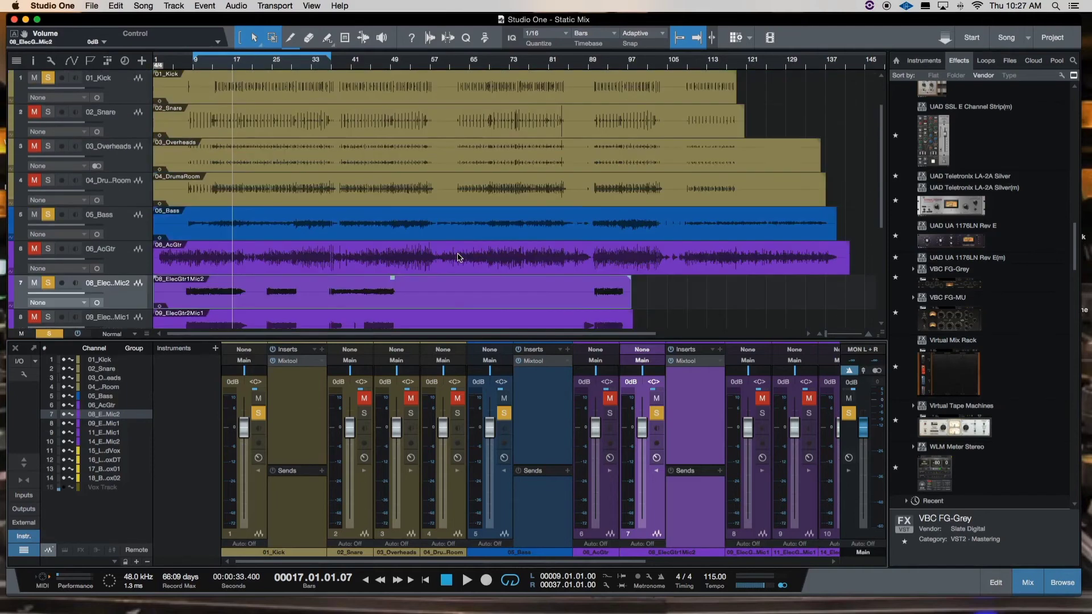